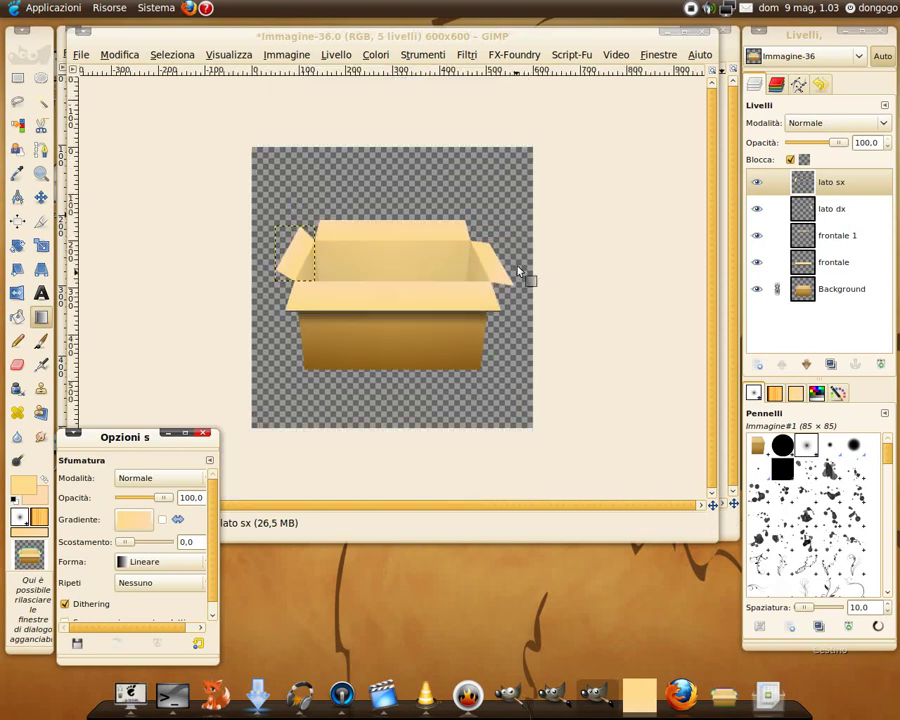
# - Zoom the 600×600 box image out and back in to a 100% view
pyautogui.press('-')
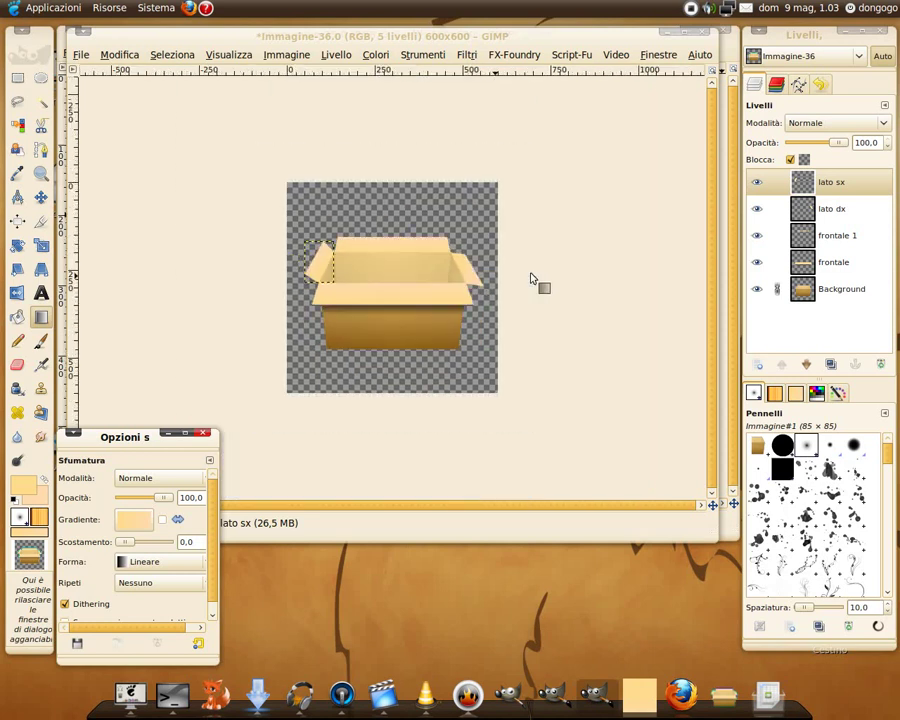
pyautogui.press('+')
pyautogui.press('+')
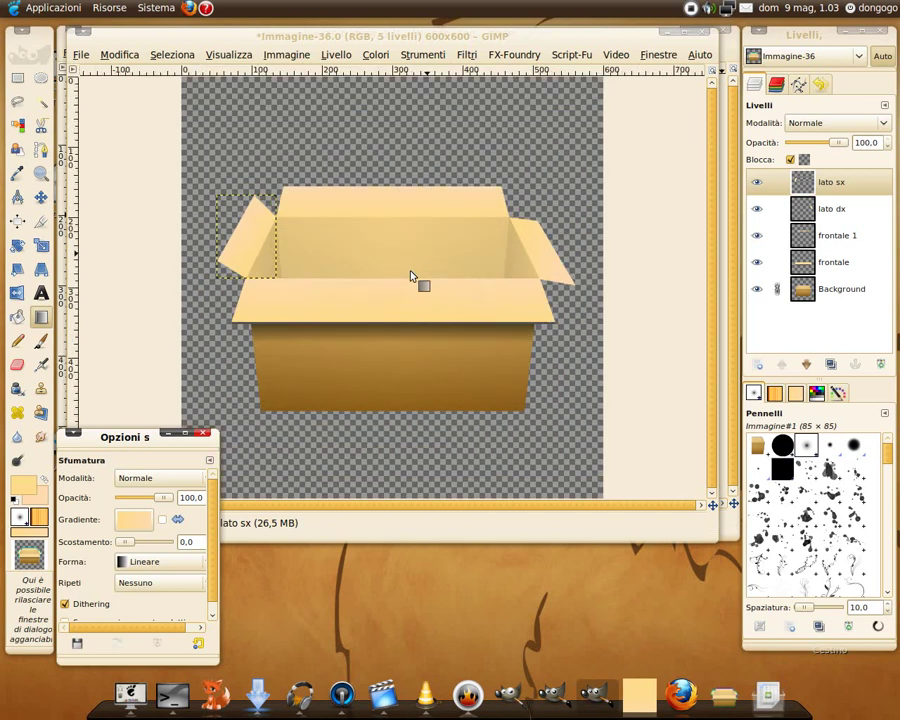
pyautogui.press('-')
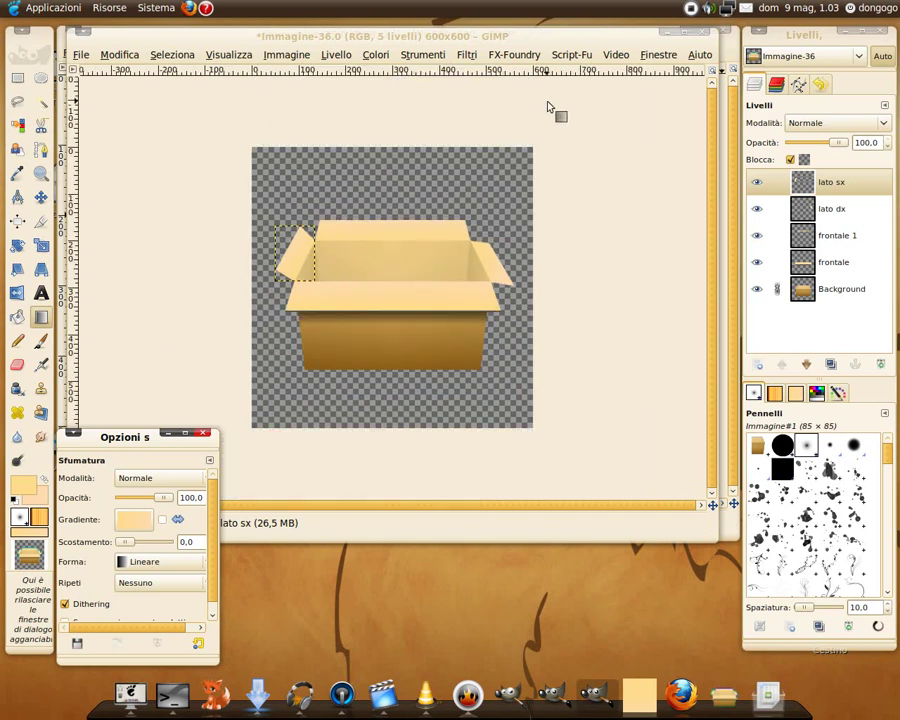
pyautogui.press('+')
pyautogui.press('+')
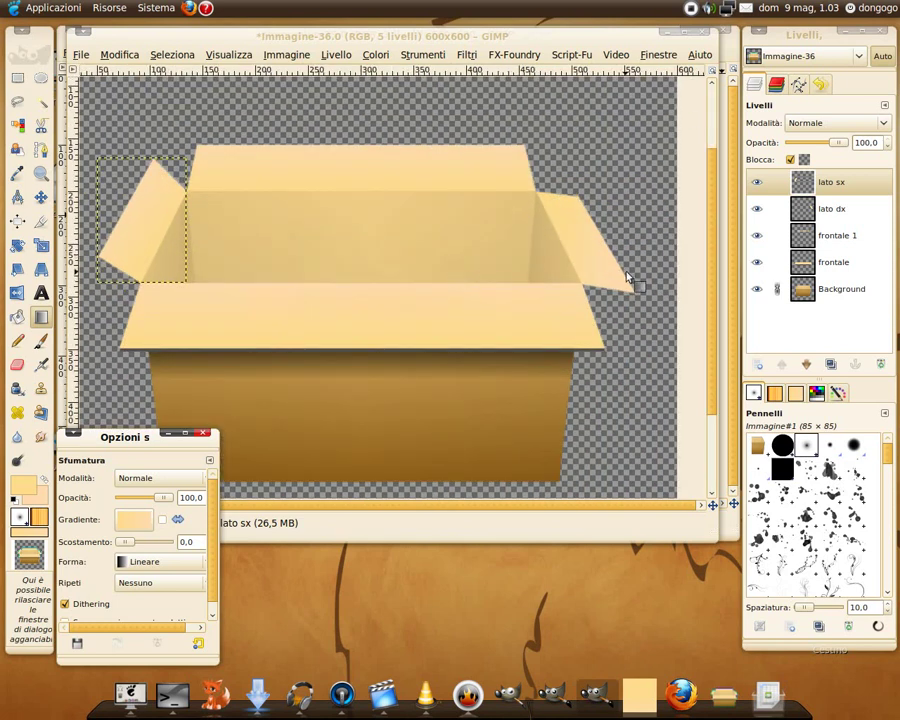
# - Duplicate the 'lato dx' layer to create 'lato dx - copia'
pyautogui.click(795, 208)
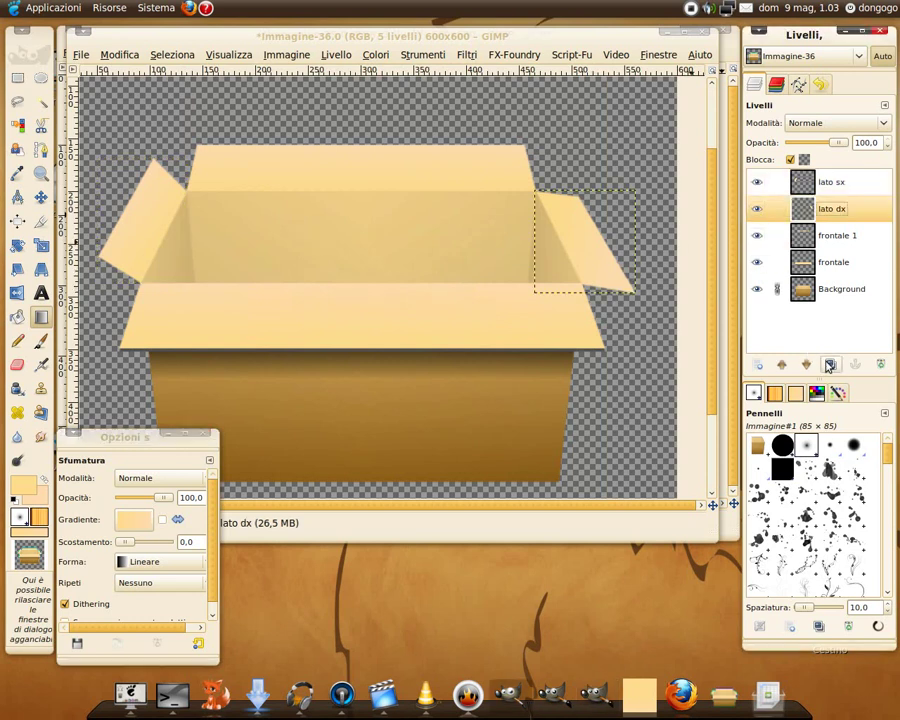
pyautogui.click(831, 365)
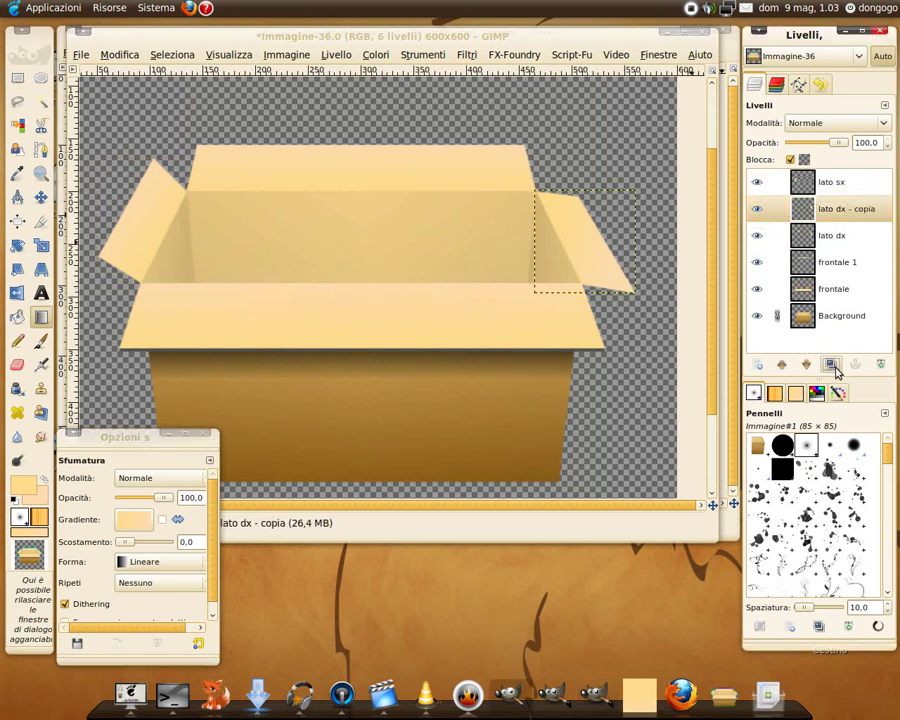
pyautogui.click(41, 197)
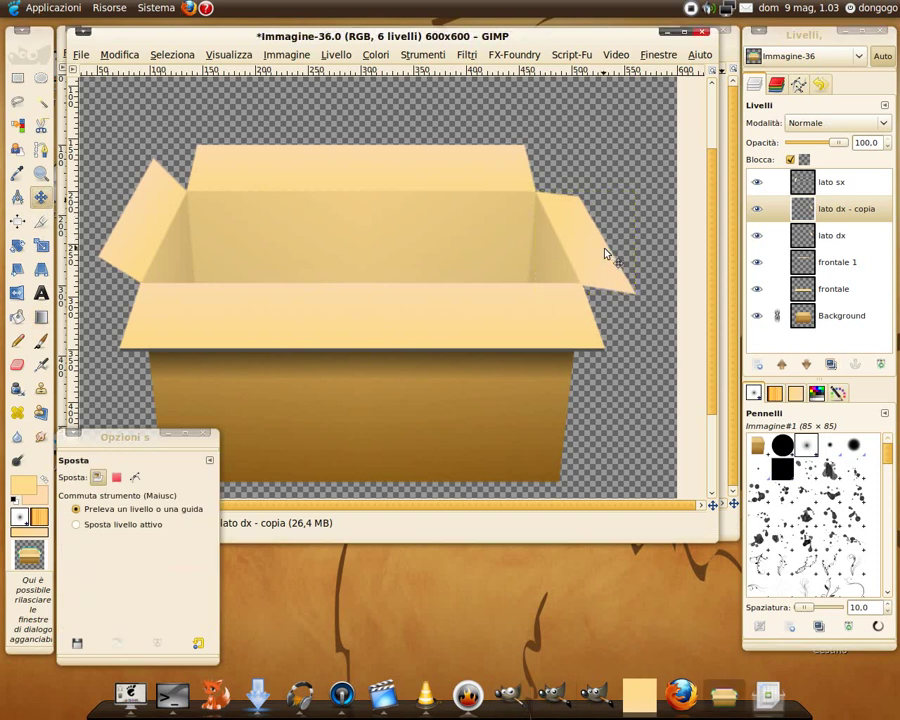
pyautogui.click(810, 238)
# - Load 'lato dx' as a selection via Alfa a selezione, then activate the copy
pyautogui.press('p')
pyautogui.press('2')
pyautogui.rightClick(810, 238)
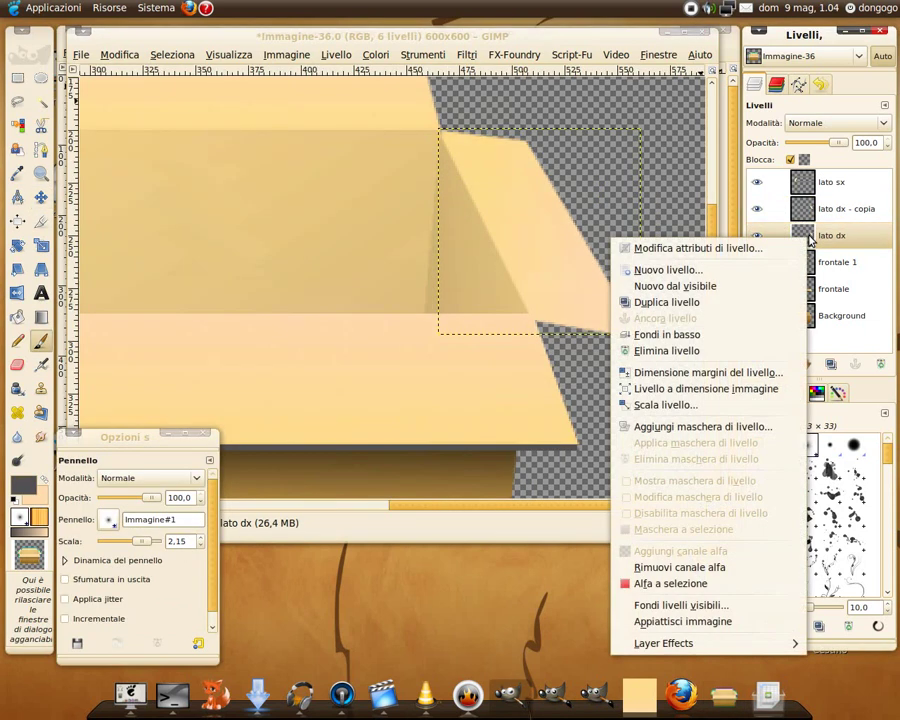
pyautogui.click(700, 584)
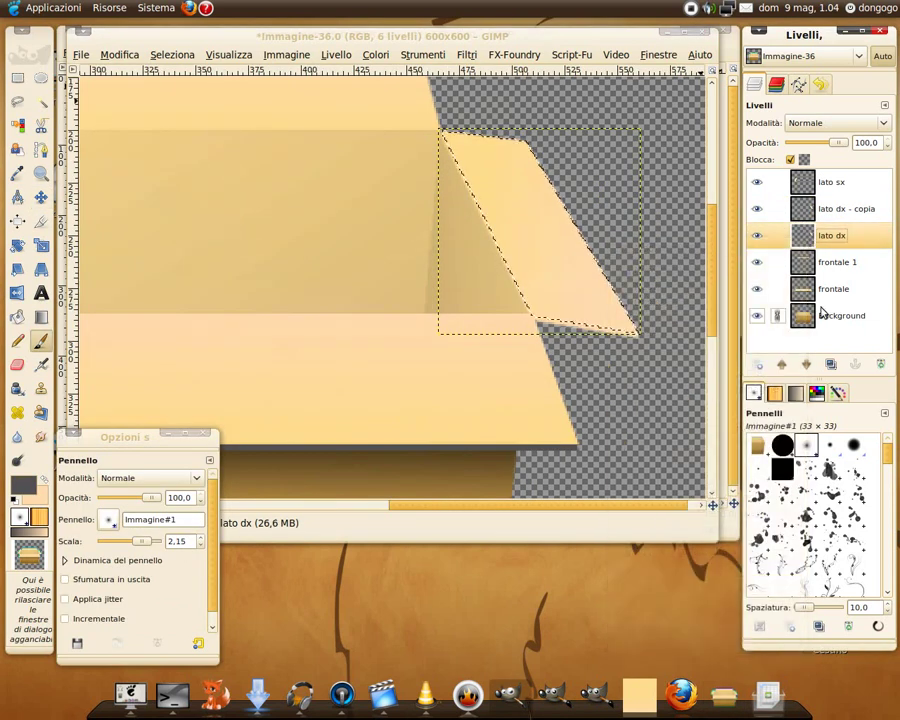
pyautogui.click(809, 208)
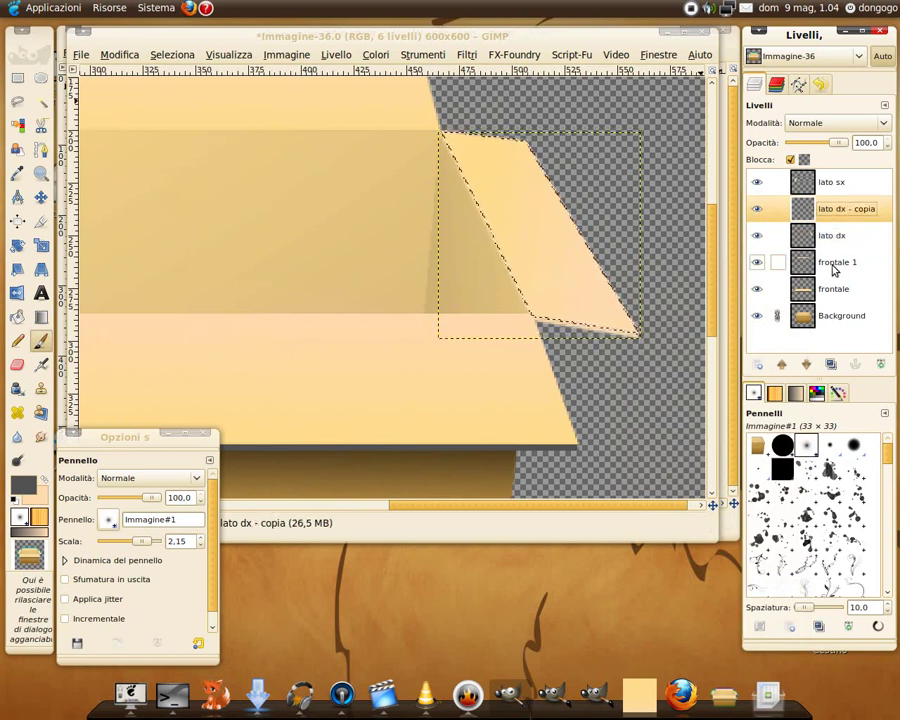
pyautogui.hotkey('ctrl', 'shift', 'a')
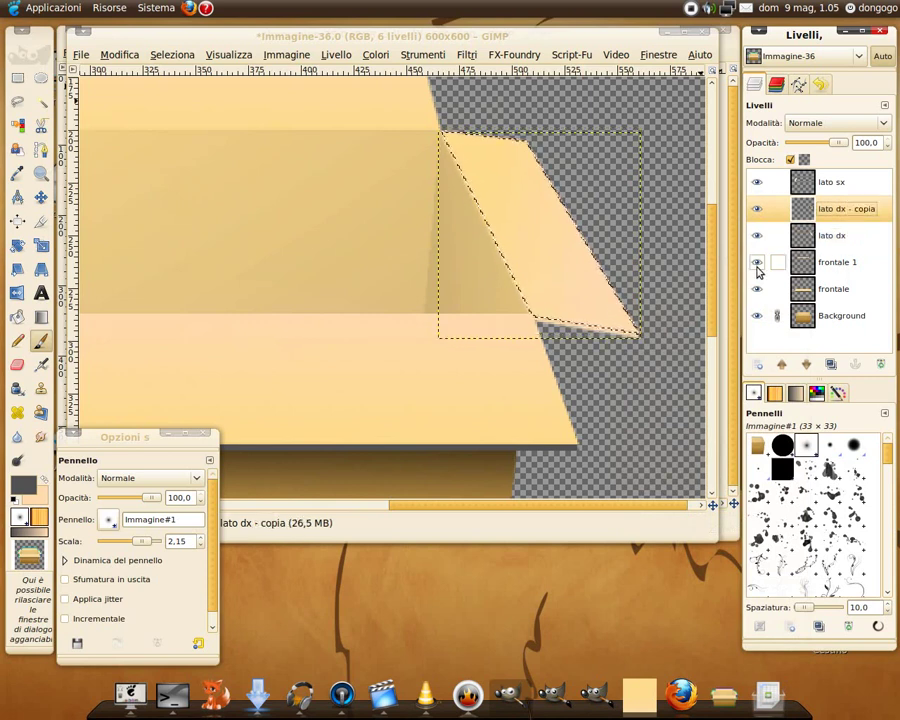
# - Paint a thin dark edge along the right flap's lower side with the Paintbrush
pyautogui.moveTo(555, 326); pyautogui.dragTo(636, 334)
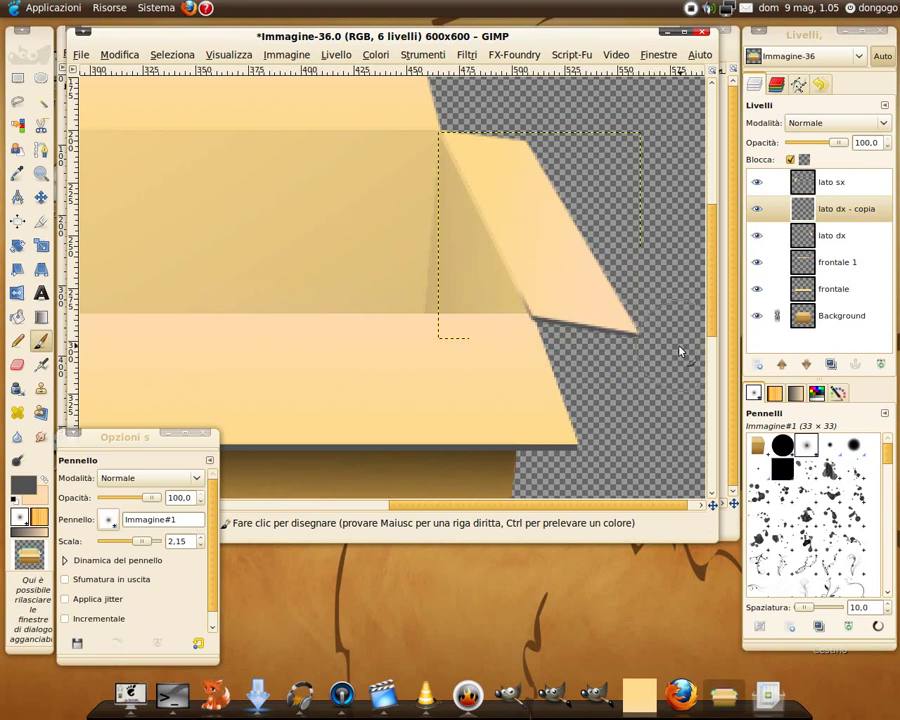
pyautogui.keyDown('ctrl'); pyautogui.scroll(-1, 640, 328); pyautogui.keyUp('ctrl')
pyautogui.keyDown('ctrl'); pyautogui.scroll(-1, 645, 330); pyautogui.keyUp('ctrl')
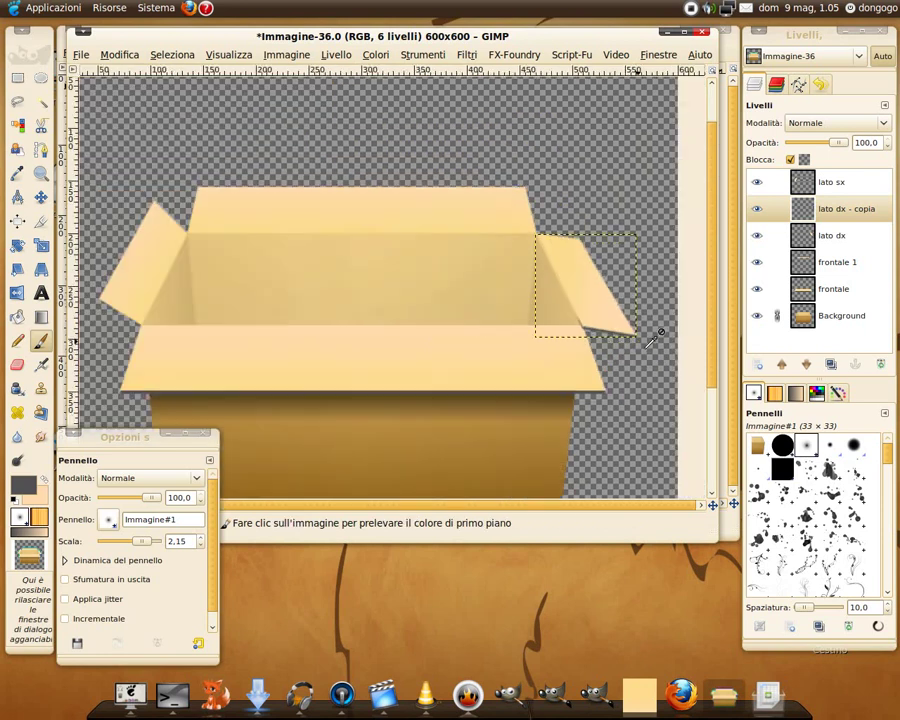
pyautogui.keyDown('ctrl'); pyautogui.scroll(2, 640, 330); pyautogui.keyUp('ctrl')
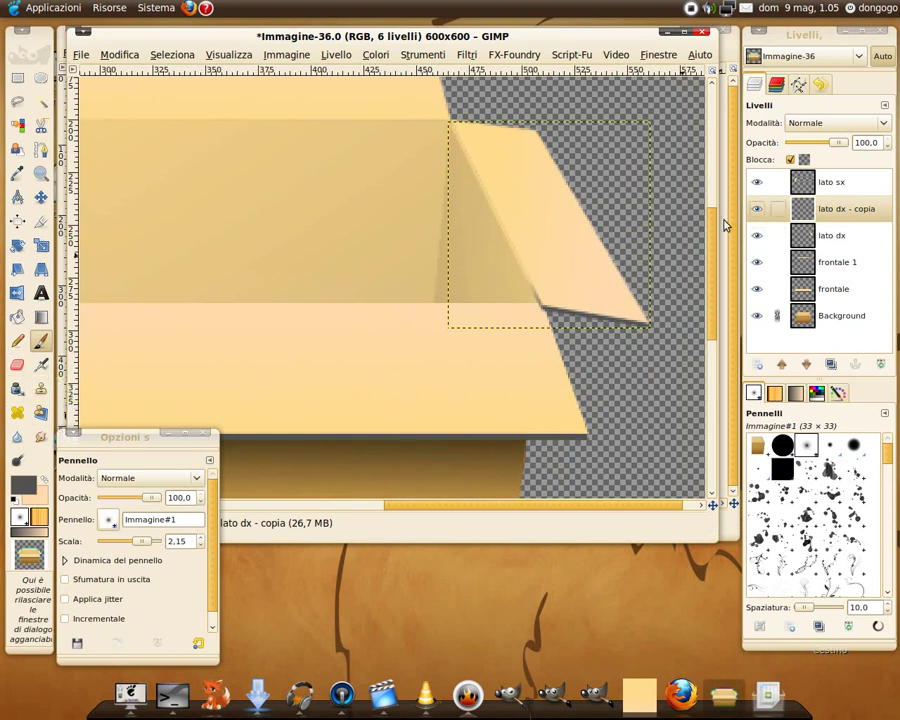
pyautogui.keyDown('ctrl'); pyautogui.scroll(1, 540, 250); pyautogui.keyUp('ctrl')
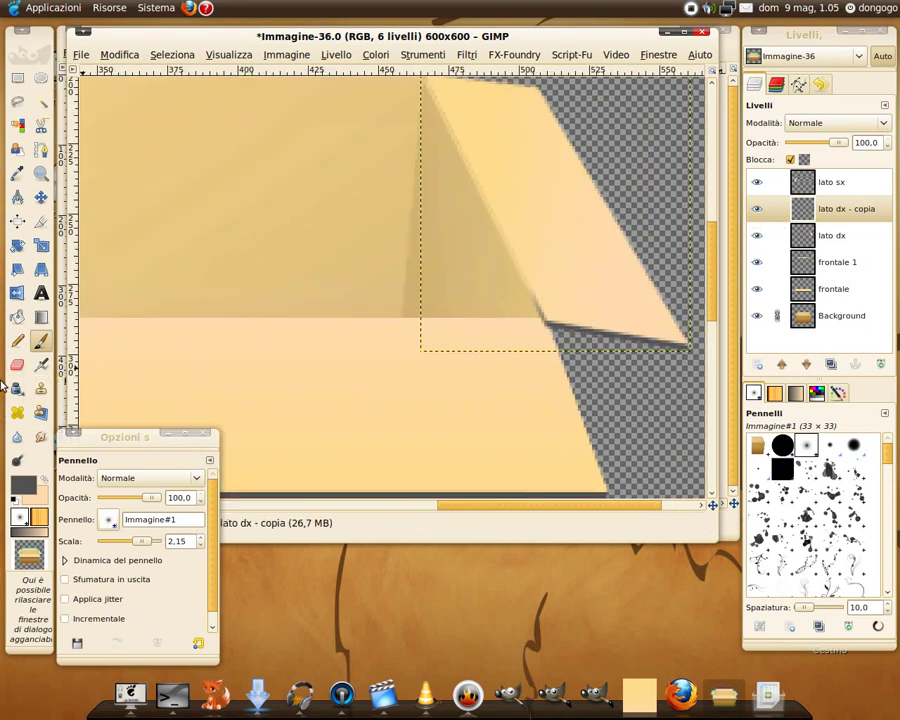
# - Erase the stray paint near the right flap's edge
pyautogui.hotkey('shift', 'e')
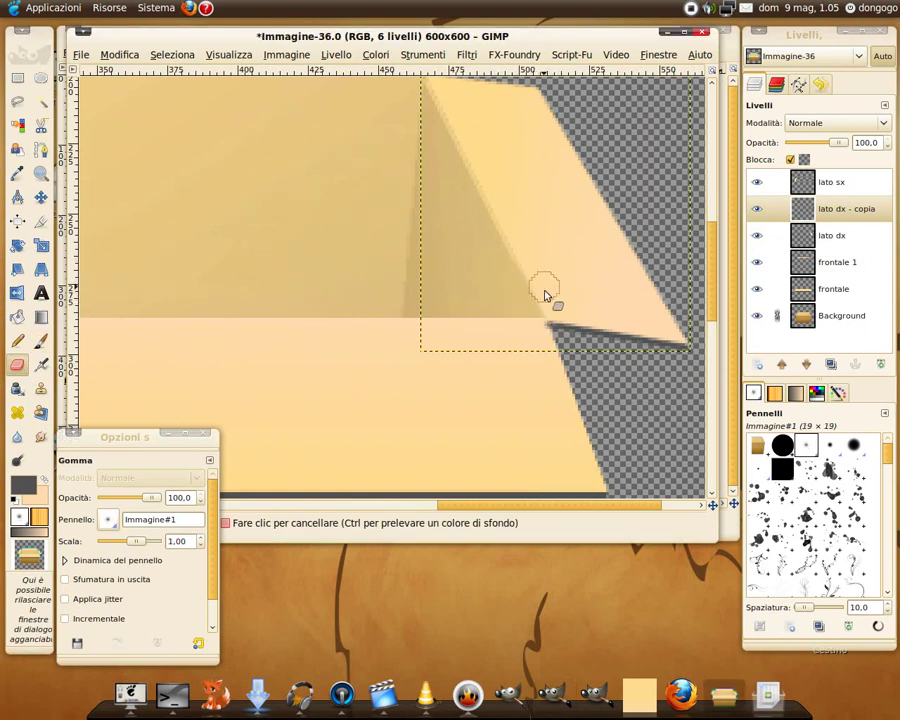
pyautogui.moveTo(516, 260); pyautogui.dragTo(642, 278)
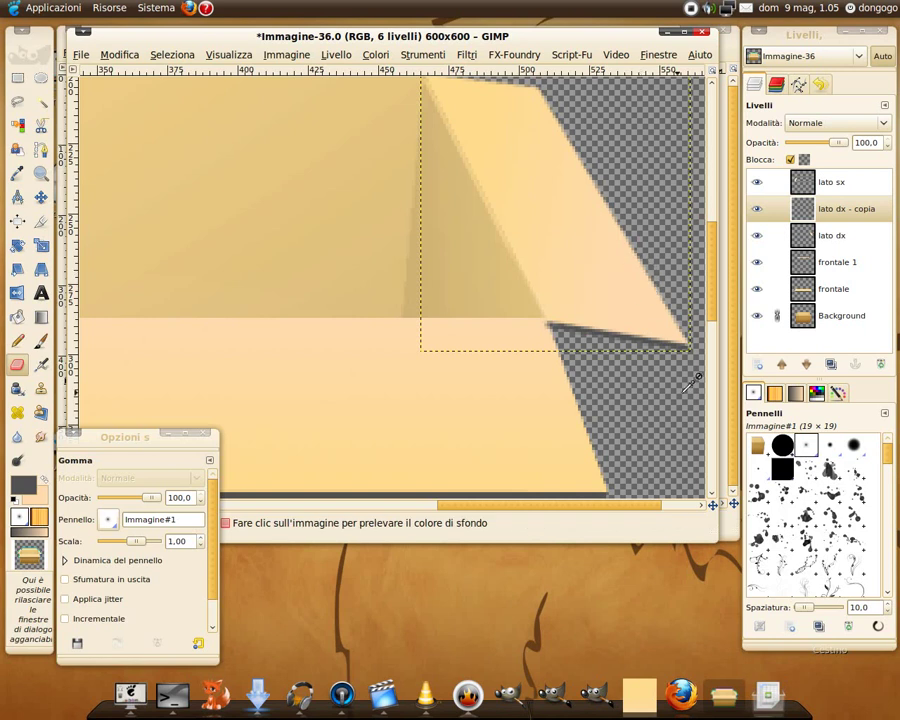
pyautogui.keyDown('ctrl'); pyautogui.scroll(-2, 686, 385); pyautogui.keyUp('ctrl')
pyautogui.scroll(-1, 688, 388)
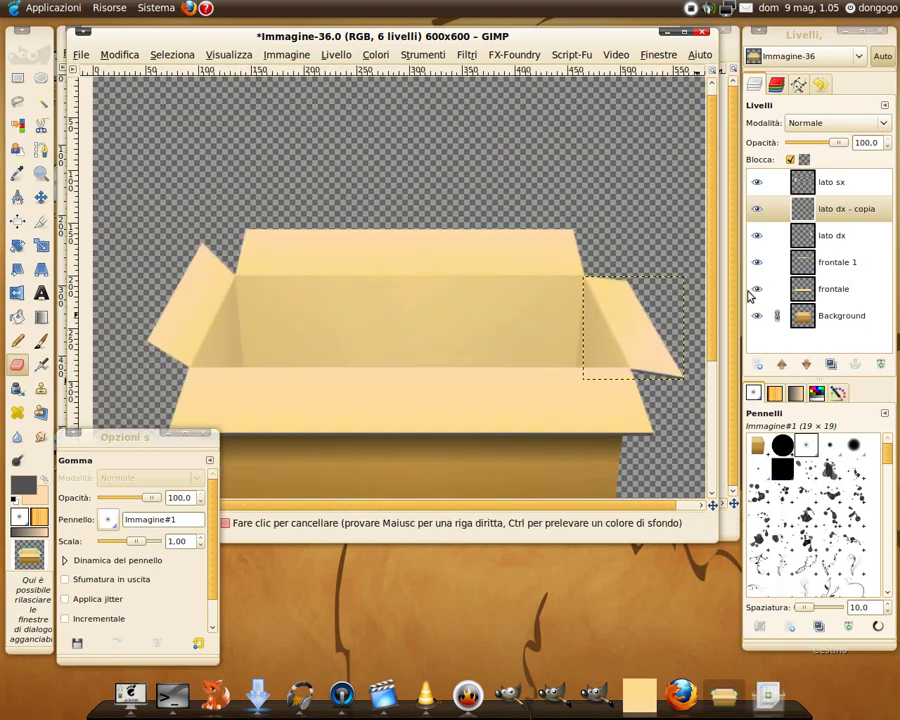
# - Duplicate 'lato sx', lower the copy beneath the original, and nudge it down
pyautogui.click(831, 182)
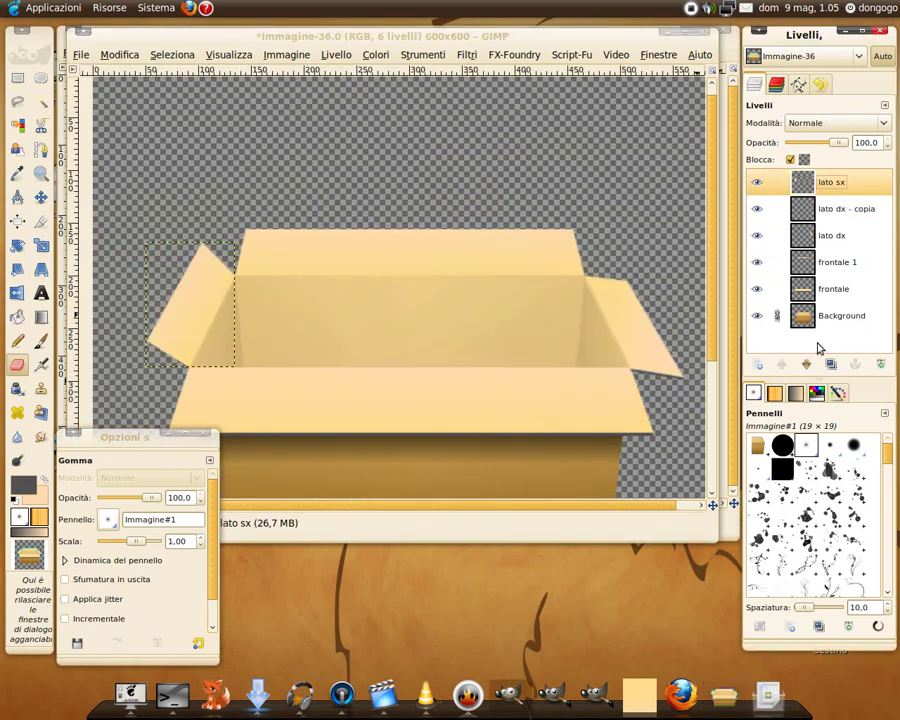
pyautogui.click(833, 366)
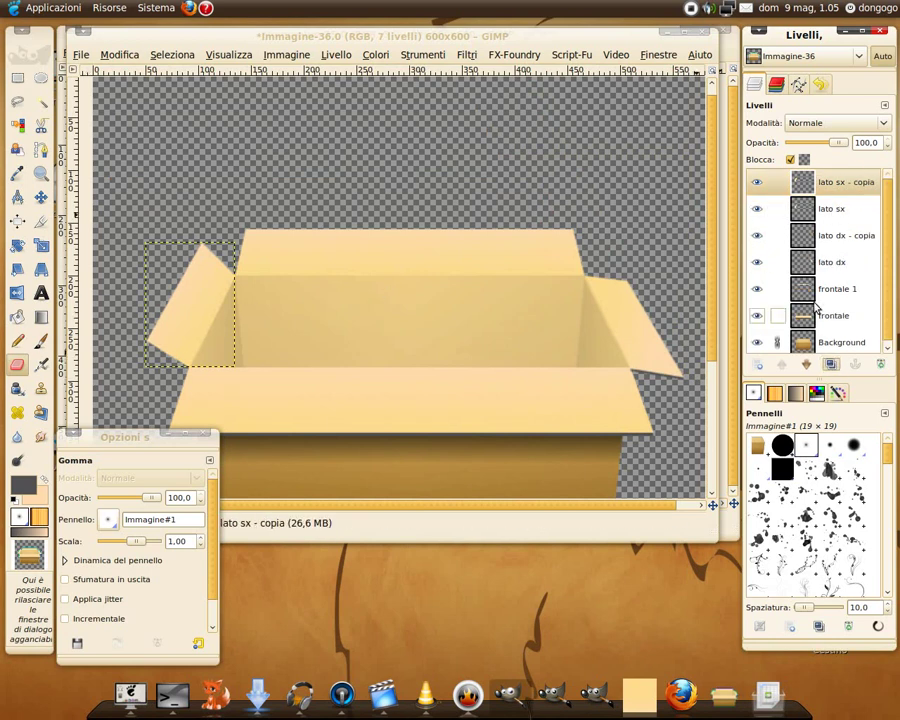
pyautogui.click(808, 366)
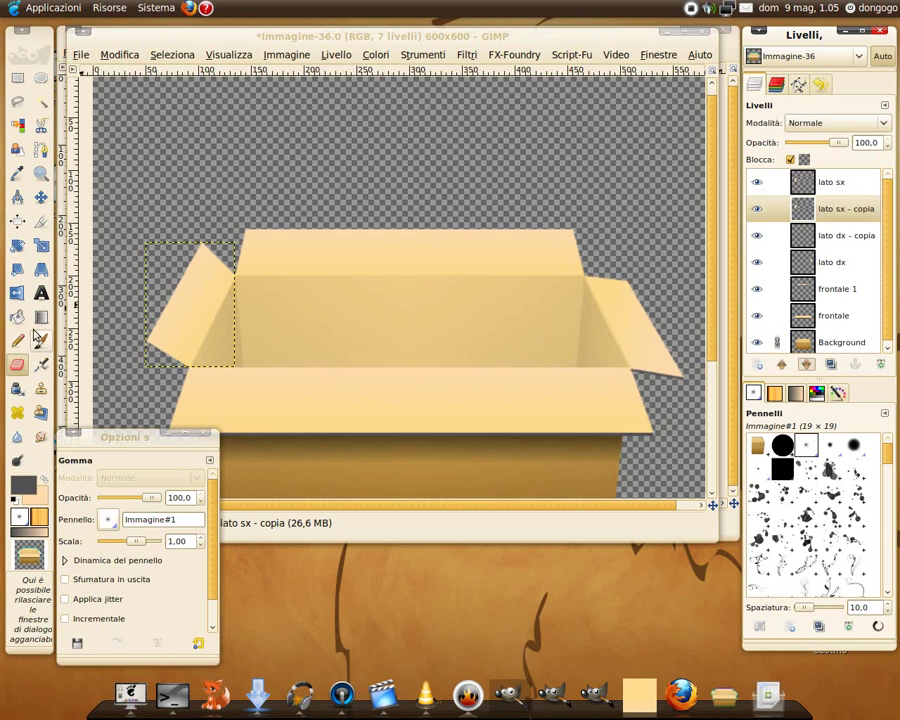
pyautogui.click(41, 197)
pyautogui.moveTo(183, 308); pyautogui.dragTo(220, 320)
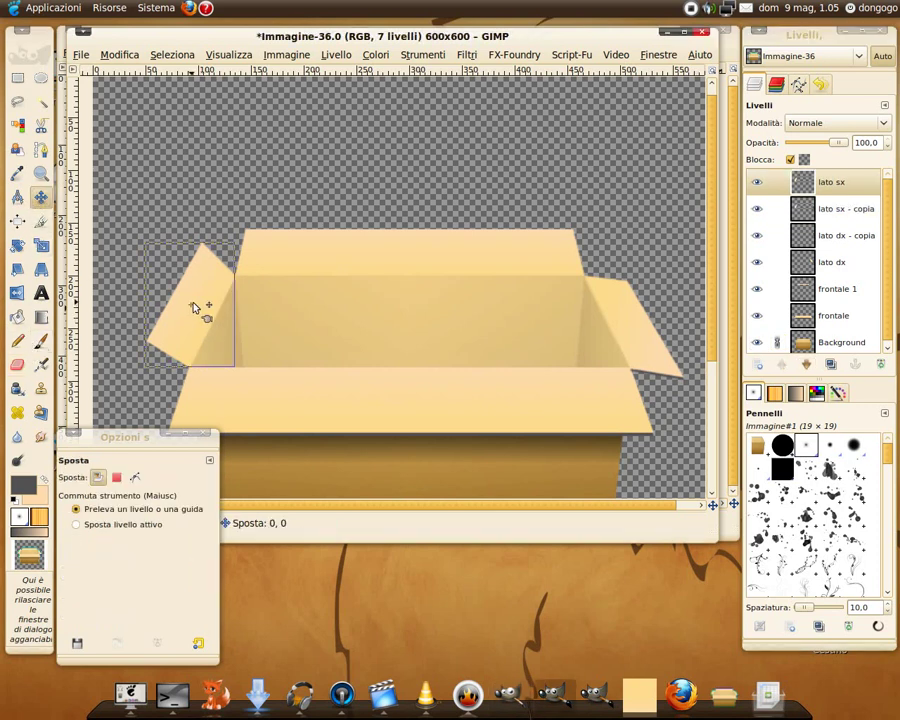
pyautogui.press('Down')
pyautogui.press('Down')
pyautogui.press('Down')
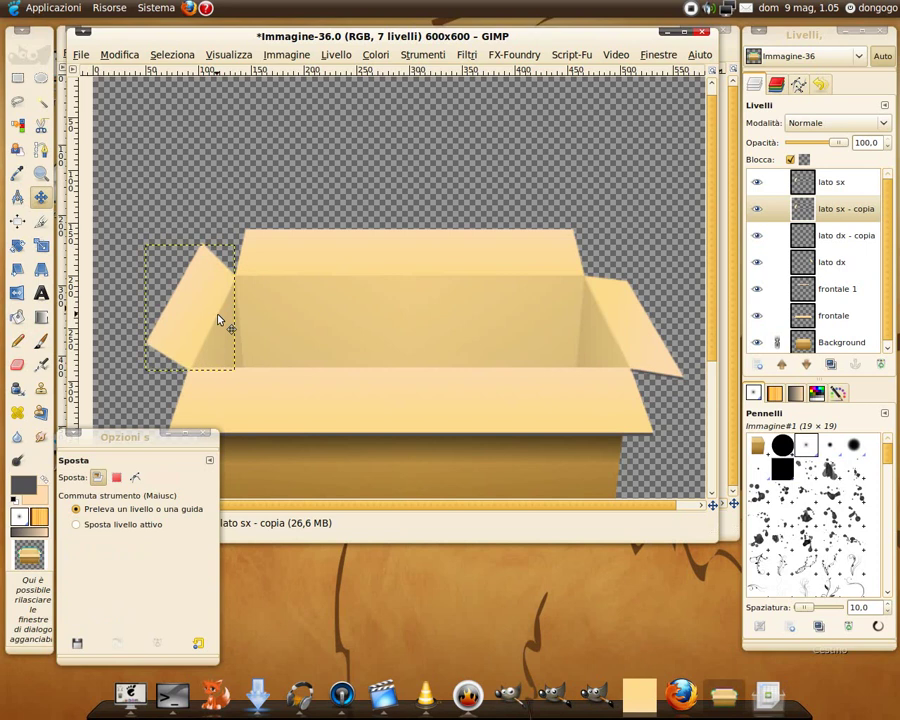
# - Load 'lato sx' alpha as a selection and make 'lato sx - copia' active
pyautogui.click(815, 183)
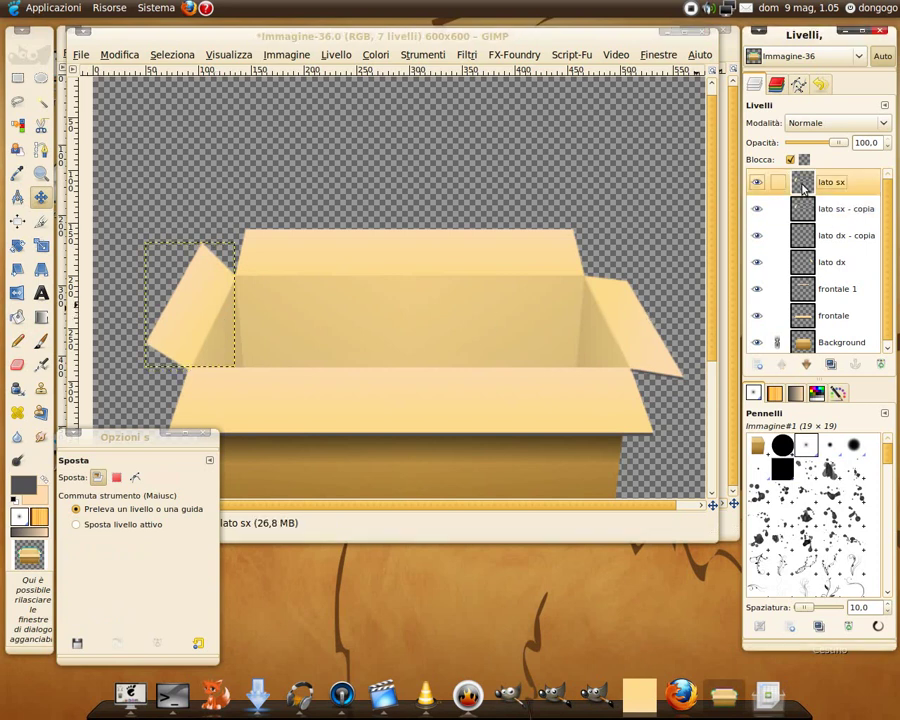
pyautogui.rightClick(815, 183)
pyautogui.click(651, 532)
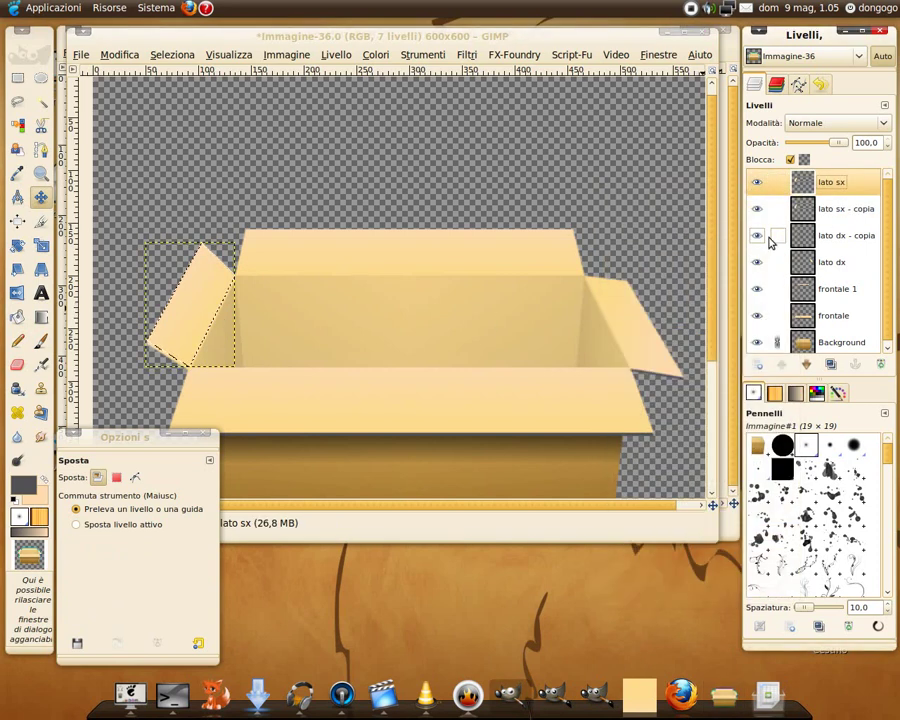
pyautogui.click(808, 208)
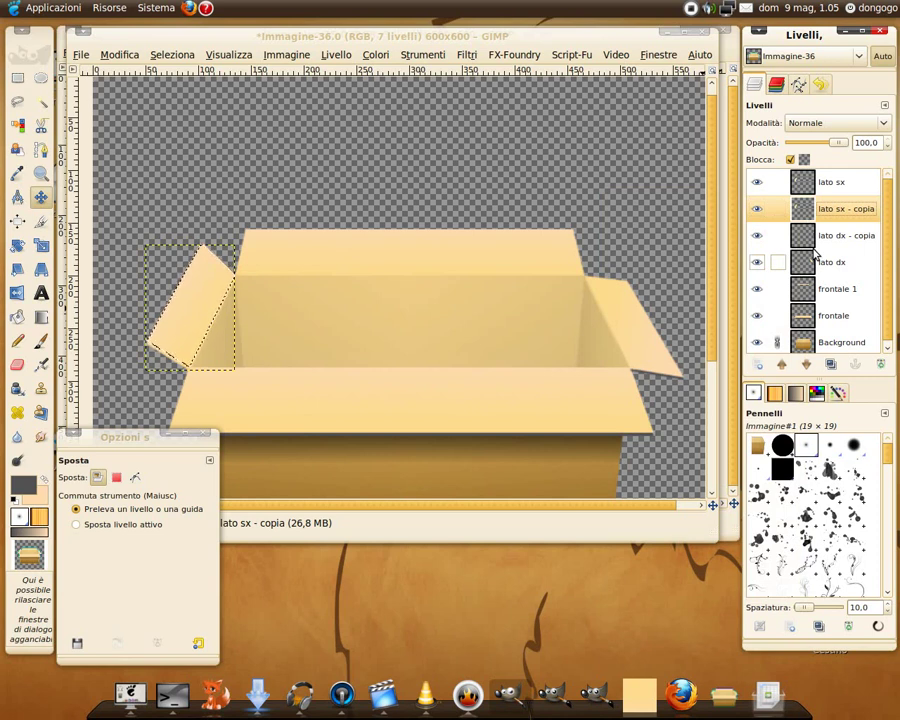
pyautogui.hotkey('ctrl', 'z')
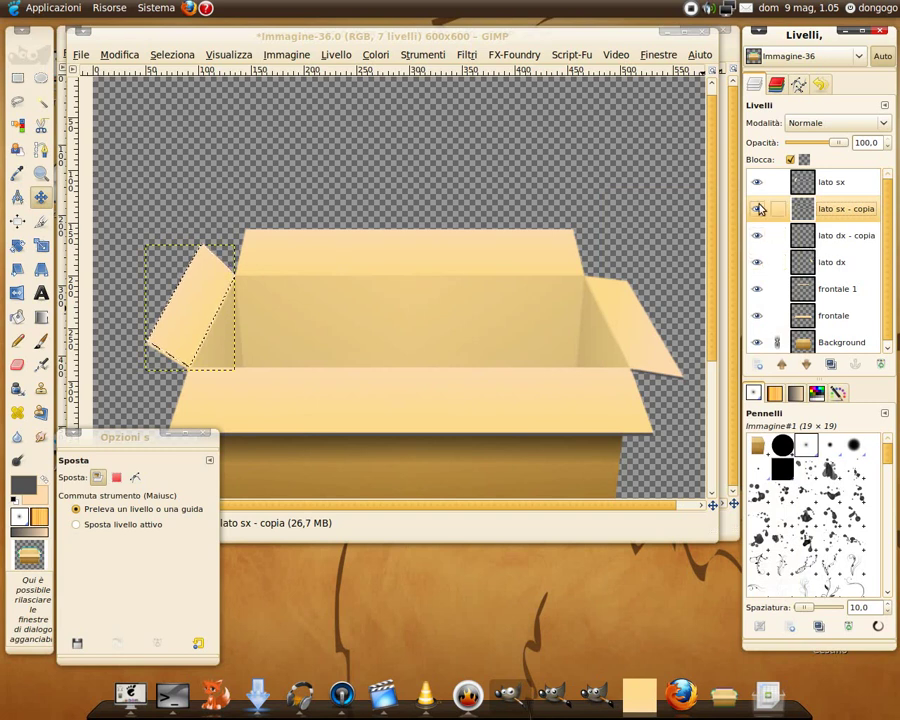
pyautogui.keyDown('shift'); pyautogui.click(757, 209); pyautogui.keyUp('shift')
pyautogui.keyDown('shift'); pyautogui.click(757, 209); pyautogui.keyUp('shift')
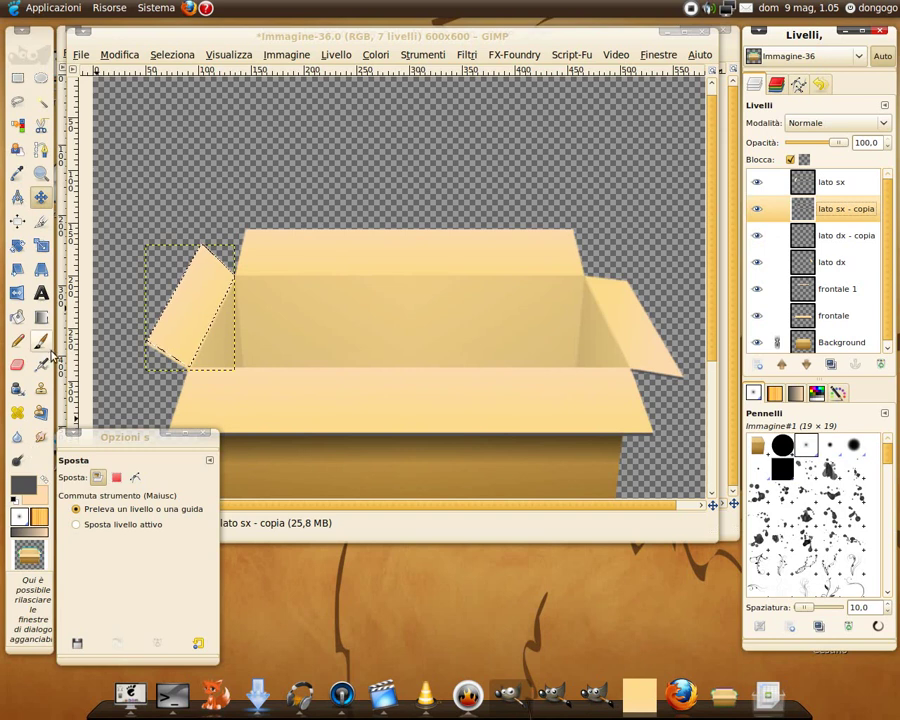
# - Paint a straight dark line along the left flap's bottom edge
pyautogui.press('p')
pyautogui.press('+')
pyautogui.press('+')
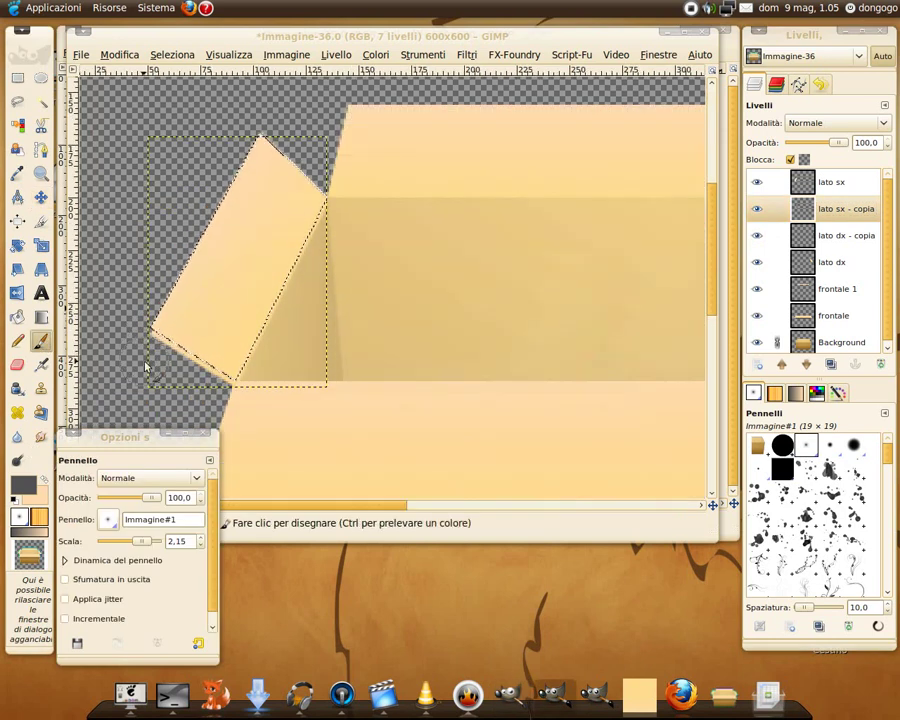
pyautogui.click(160, 350)
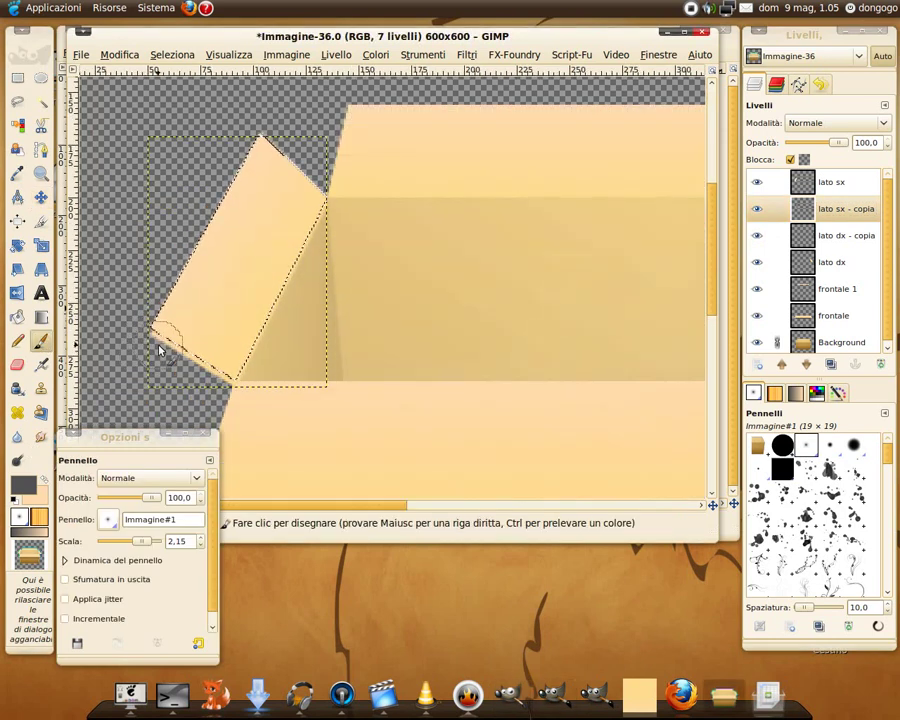
pyautogui.press('shift')
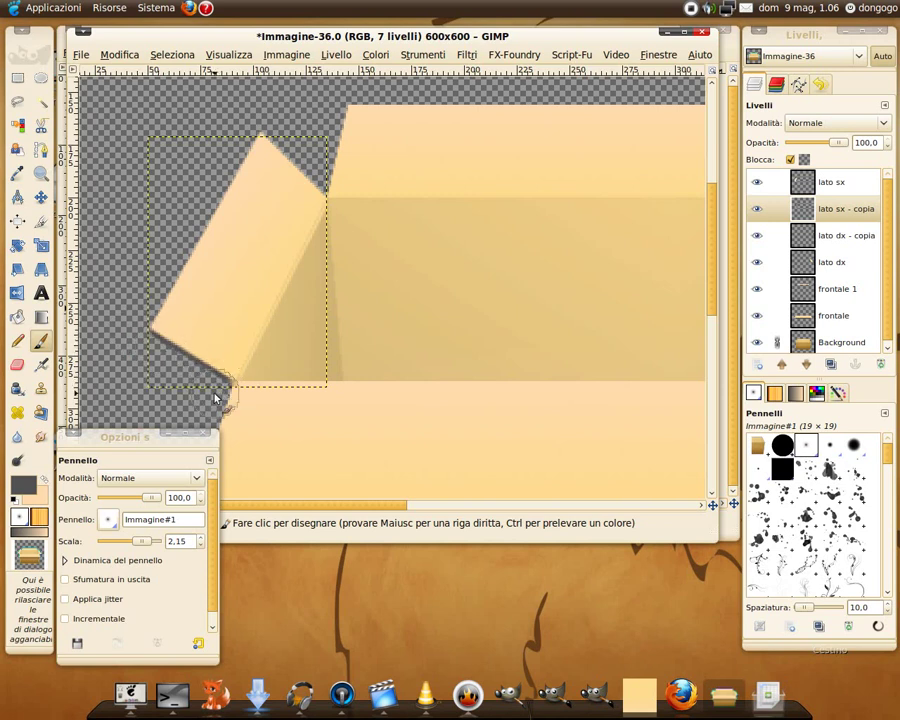
pyautogui.scroll(-1, 310, 364)
pyautogui.scroll(-1, 336, 374)
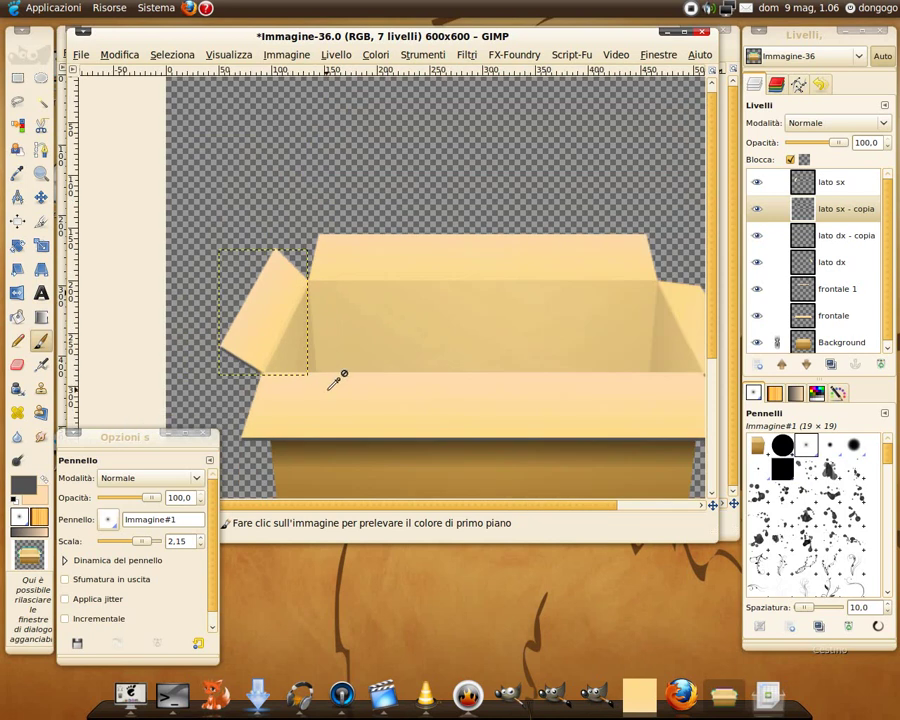
pyautogui.scroll(-1, 407, 378)
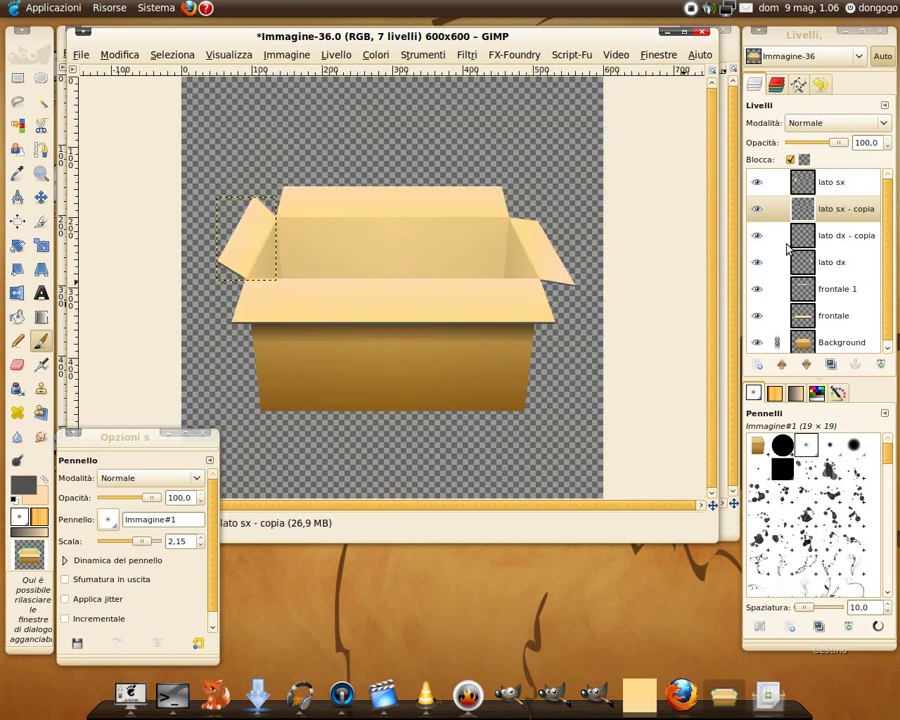
# - Merge both flaps and their copies into 'lato dx', renamed 'laterali'
pyautogui.rightClick(803, 187)
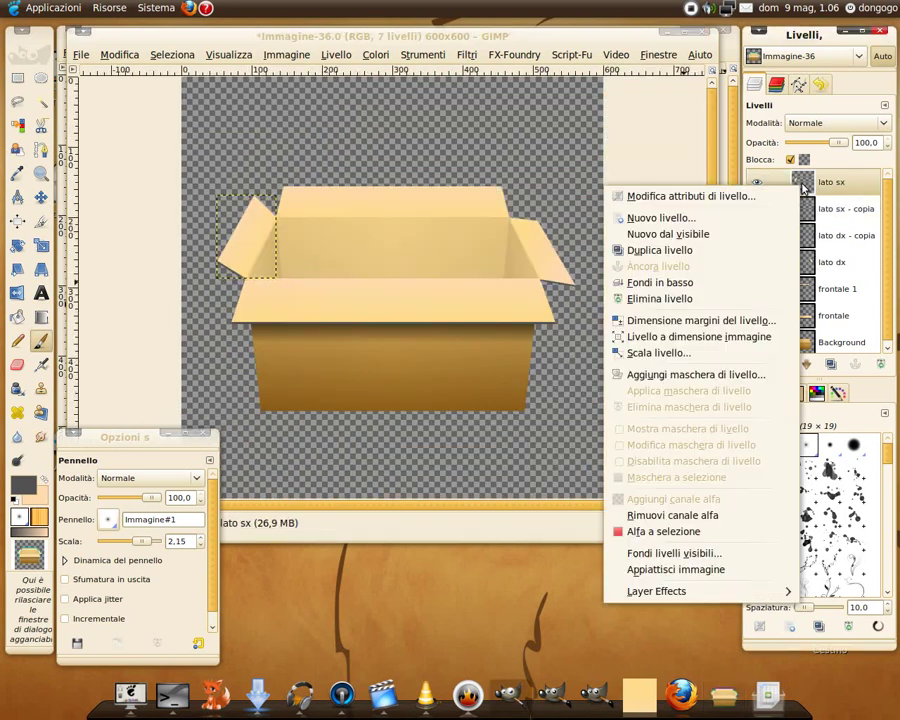
pyautogui.click(717, 283)
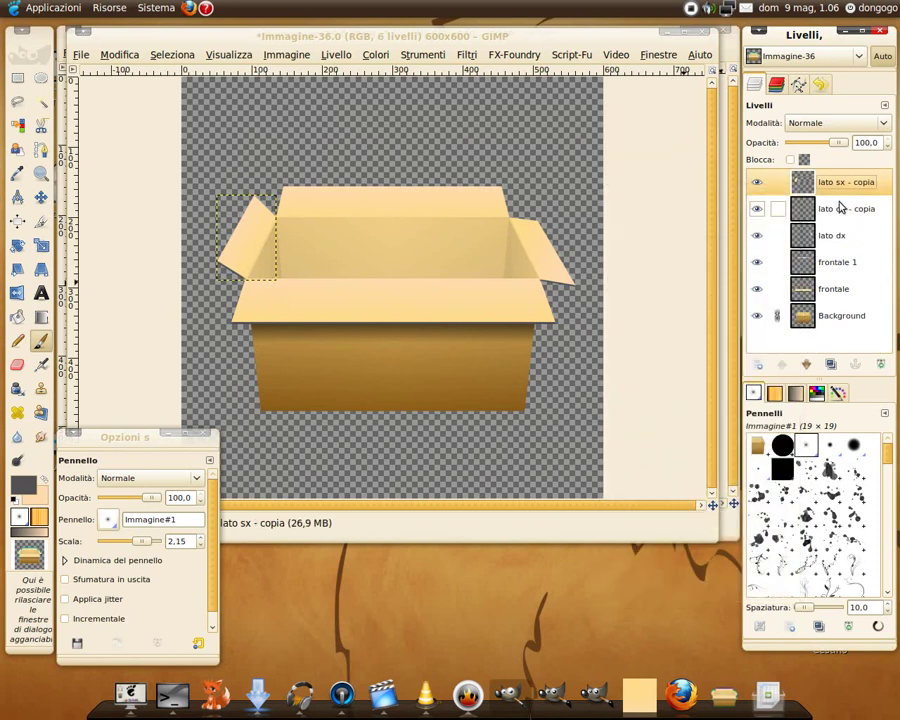
pyautogui.rightClick(808, 190)
pyautogui.click(709, 284)
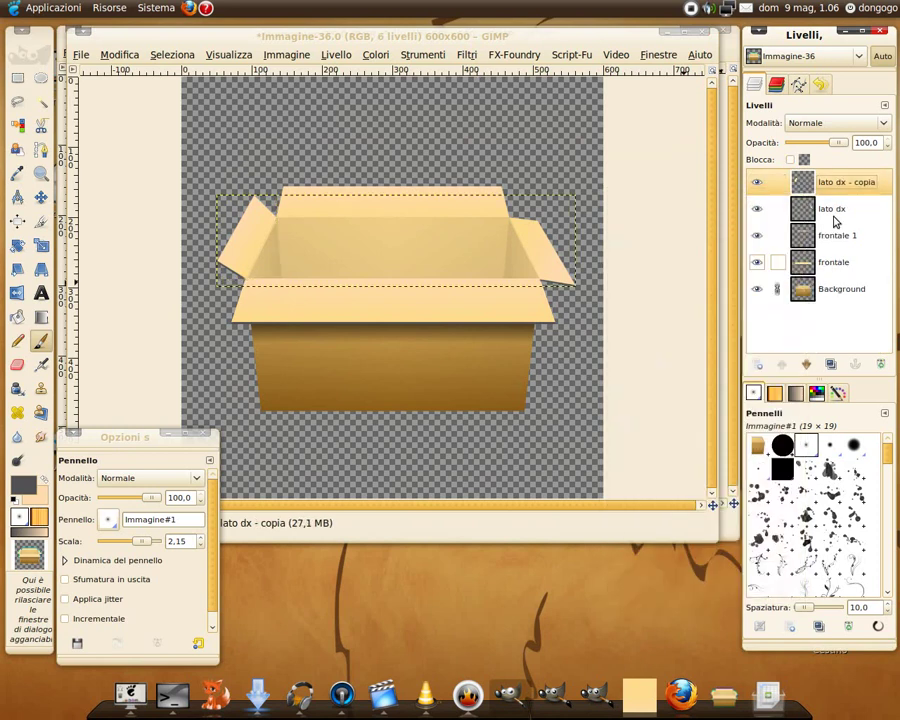
pyautogui.rightClick(811, 187)
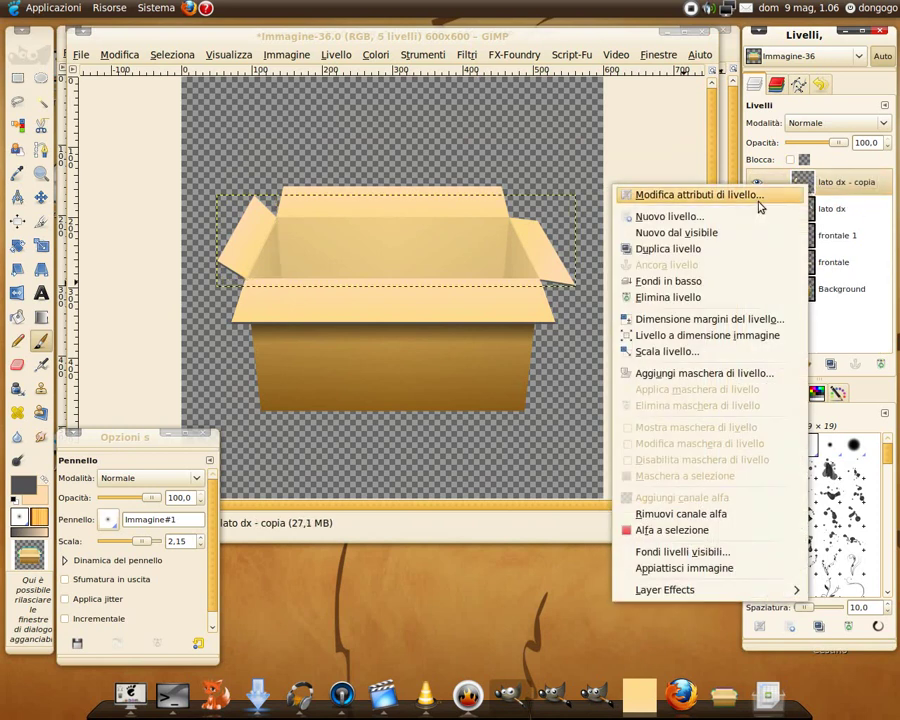
pyautogui.click(698, 286)
pyautogui.doubleClick(852, 184)
pyautogui.write('laterali')
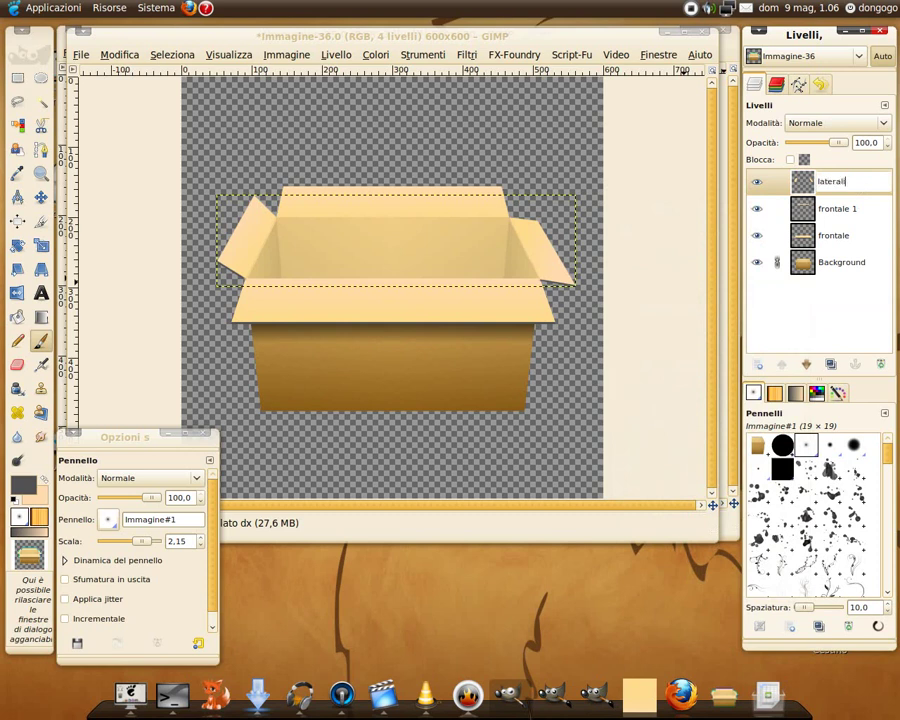
pyautogui.press('Return')
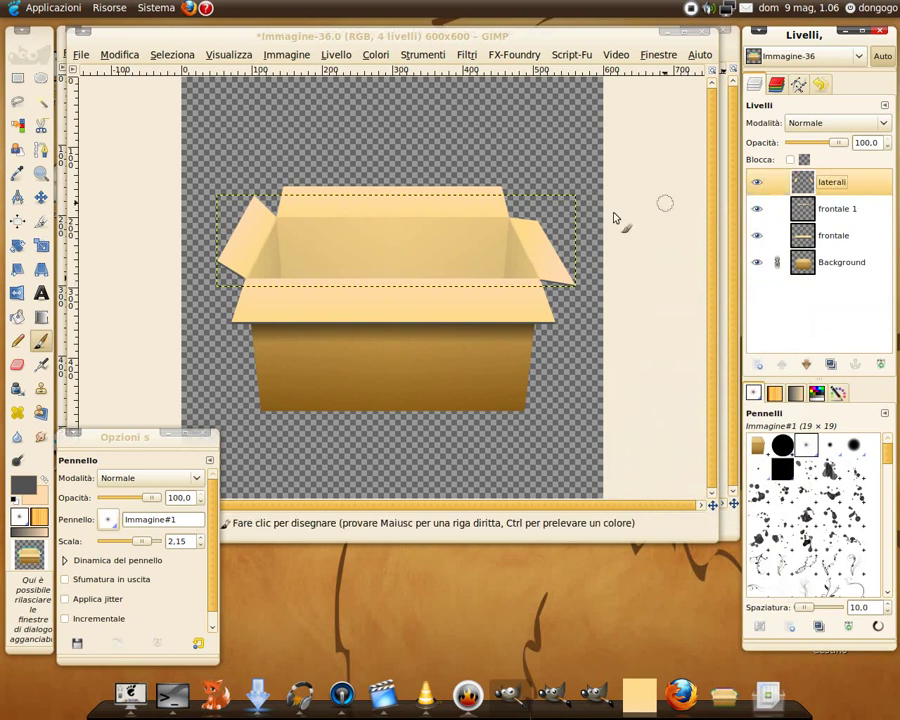
pyautogui.scroll(1, 335, 235)
pyautogui.scroll(-1, 525, 218)
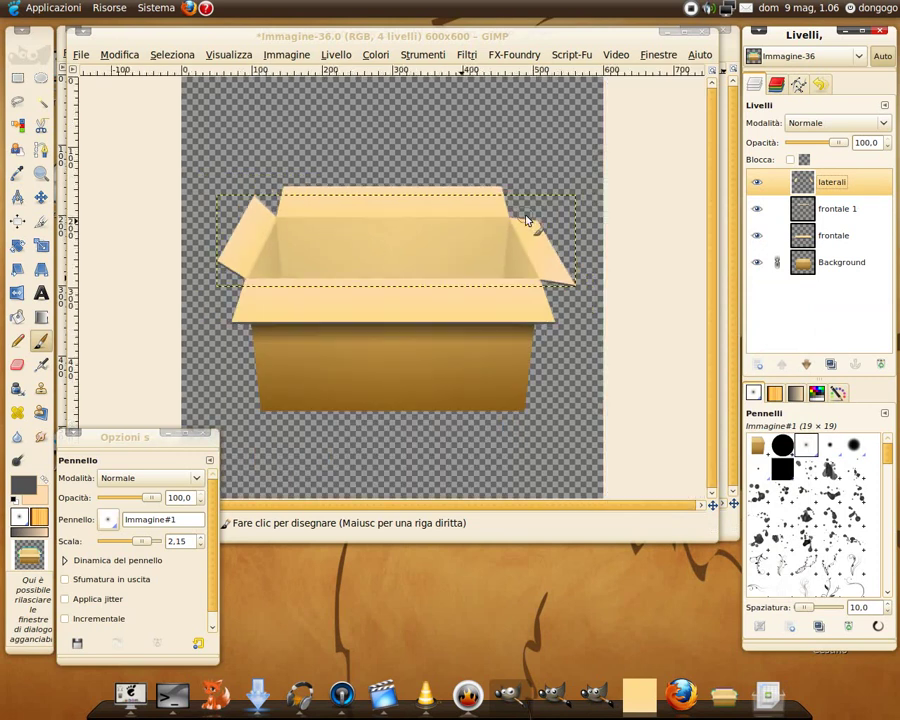
# - Merge 'laterali' into 'frontale 1' and that into 'frontale', leaving frontale and Background
pyautogui.rightClick(805, 188)
pyautogui.click(690, 283)
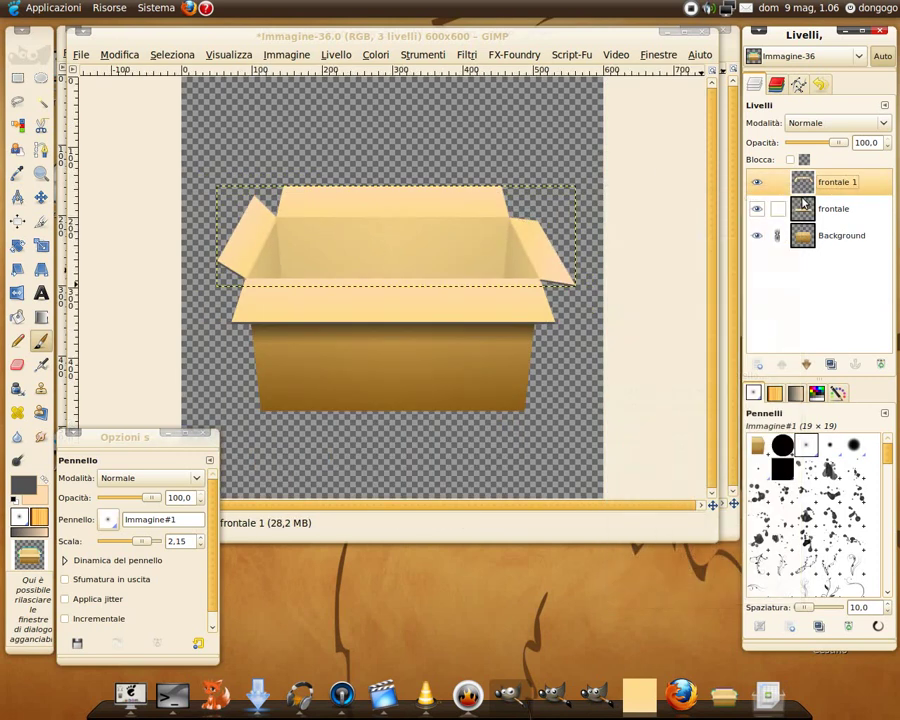
pyautogui.rightClick(810, 187)
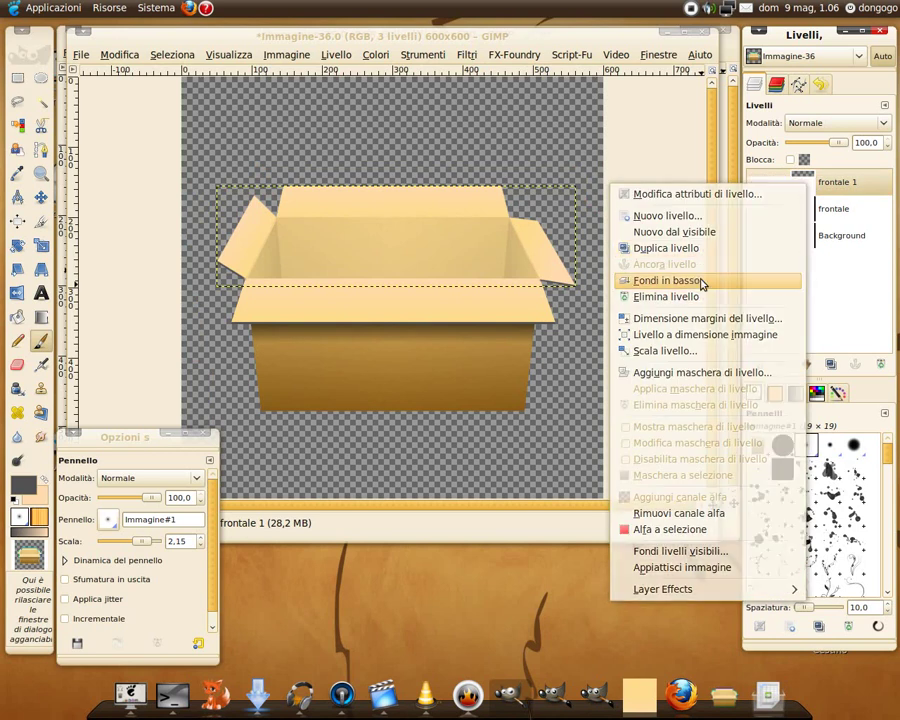
pyautogui.click(700, 284)
pyautogui.scroll(1, 339, 255)
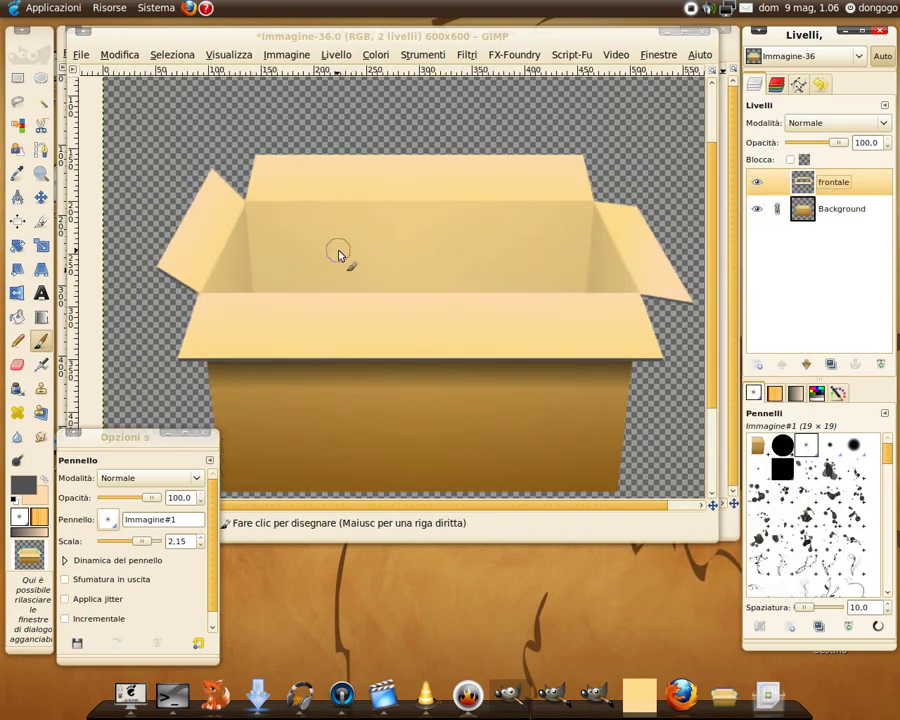
pyautogui.scroll(-2, 358, 247)
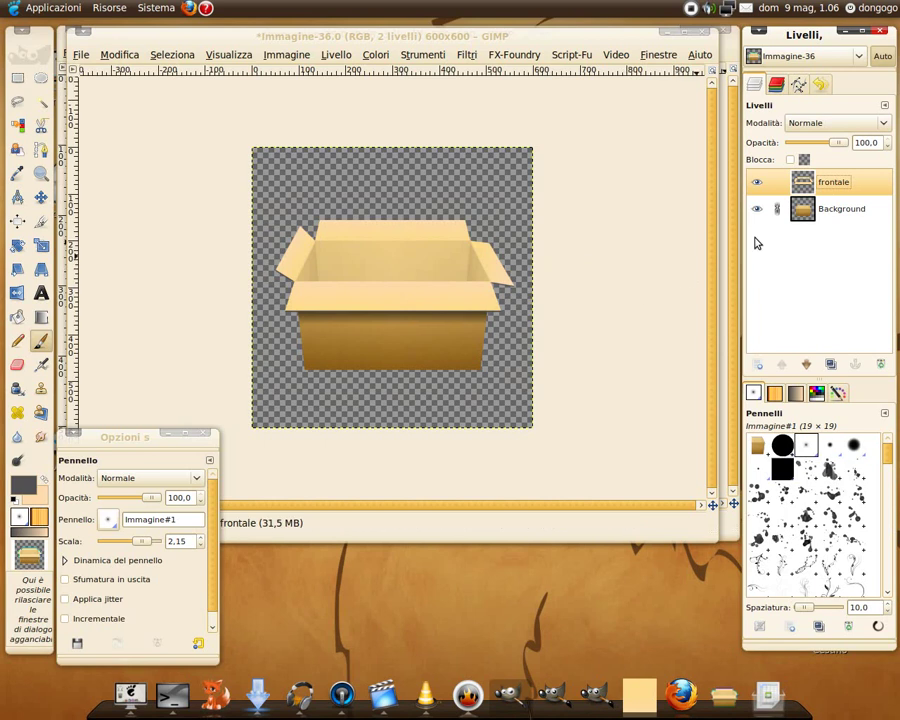
pyautogui.scroll(1, 385, 325)
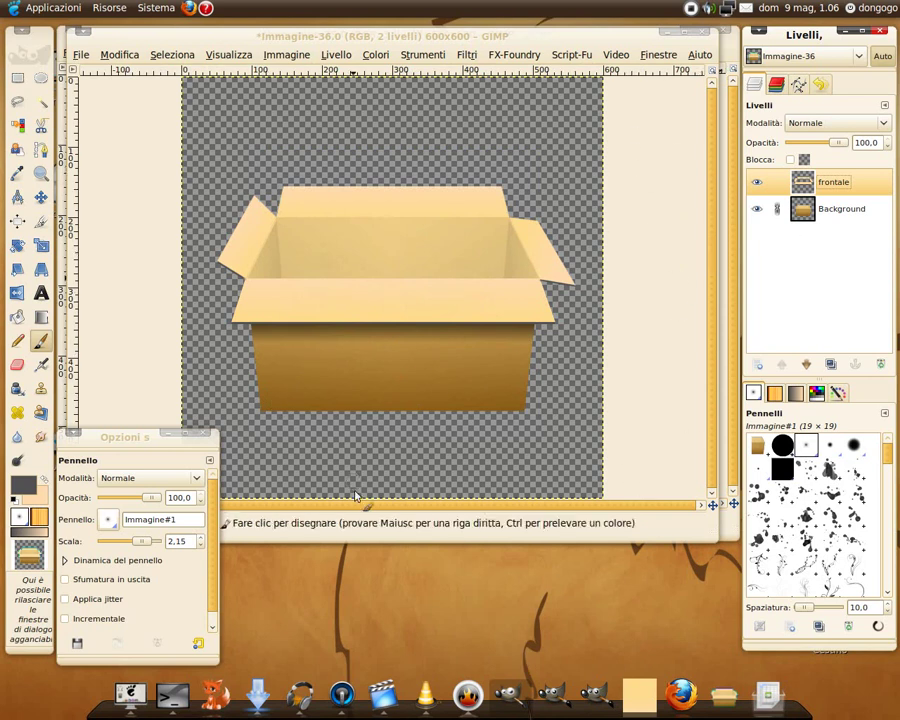
# - Copy the Old Paper Texture photo from the Flickr tab in Firefox, then minimize Firefox
pyautogui.click(214, 693)
pyautogui.click(230, 165)
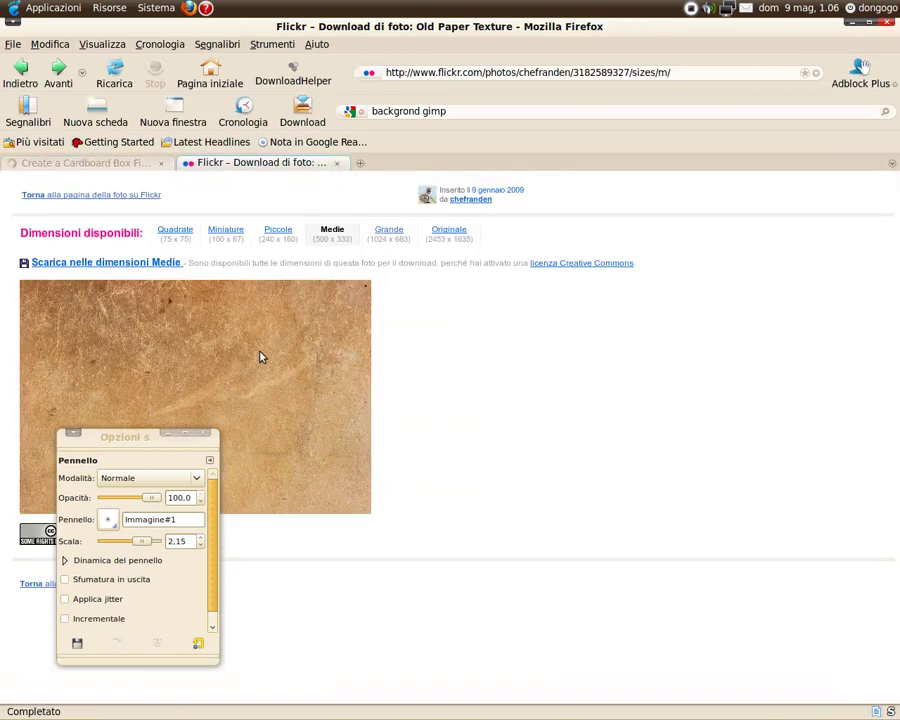
pyautogui.rightClick(260, 355)
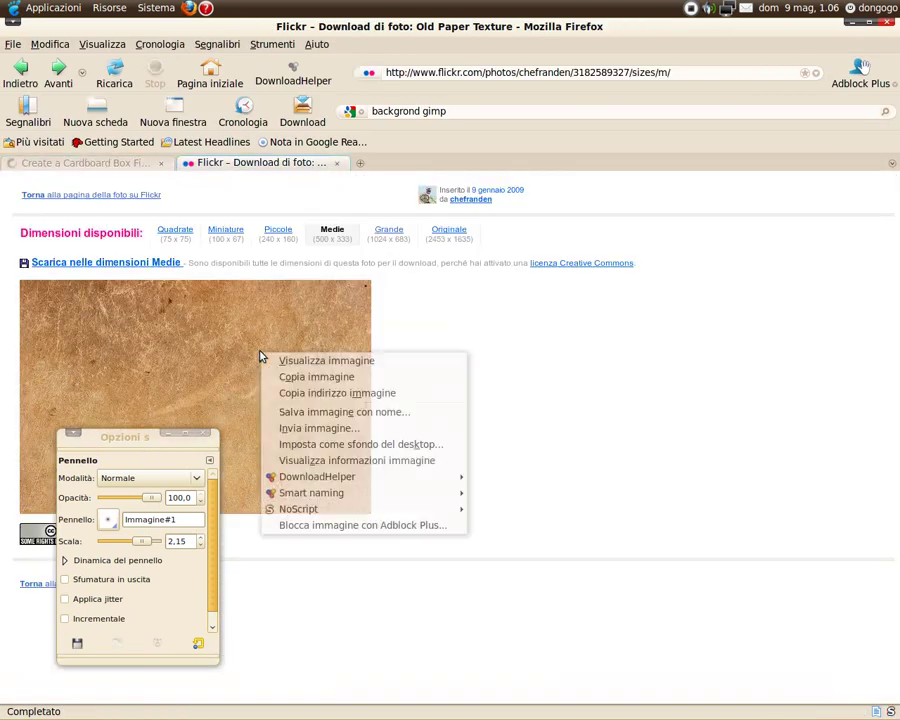
pyautogui.click(325, 383)
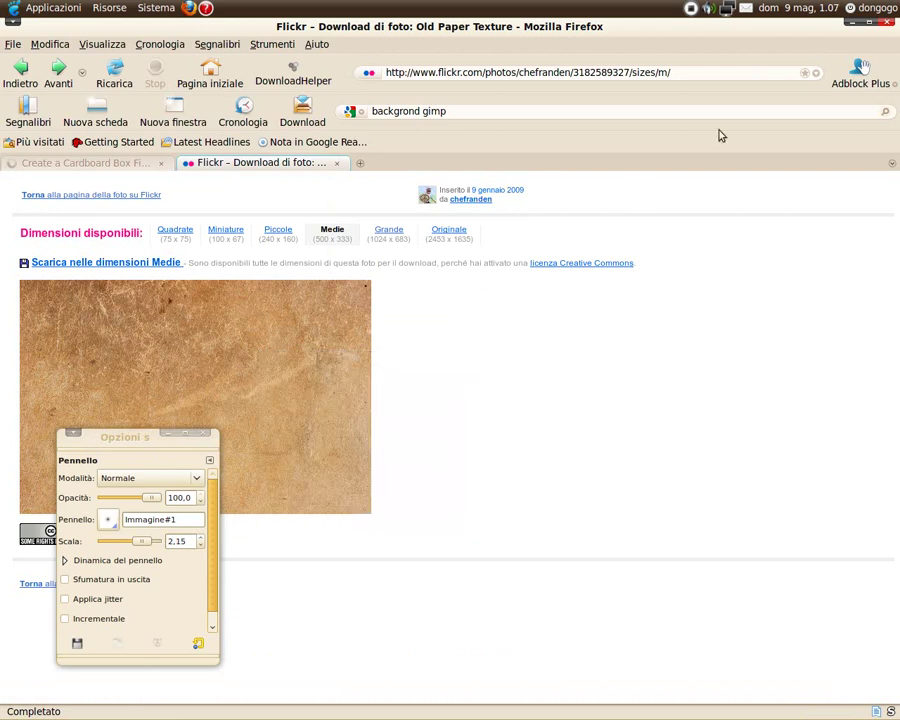
pyautogui.click(853, 22)
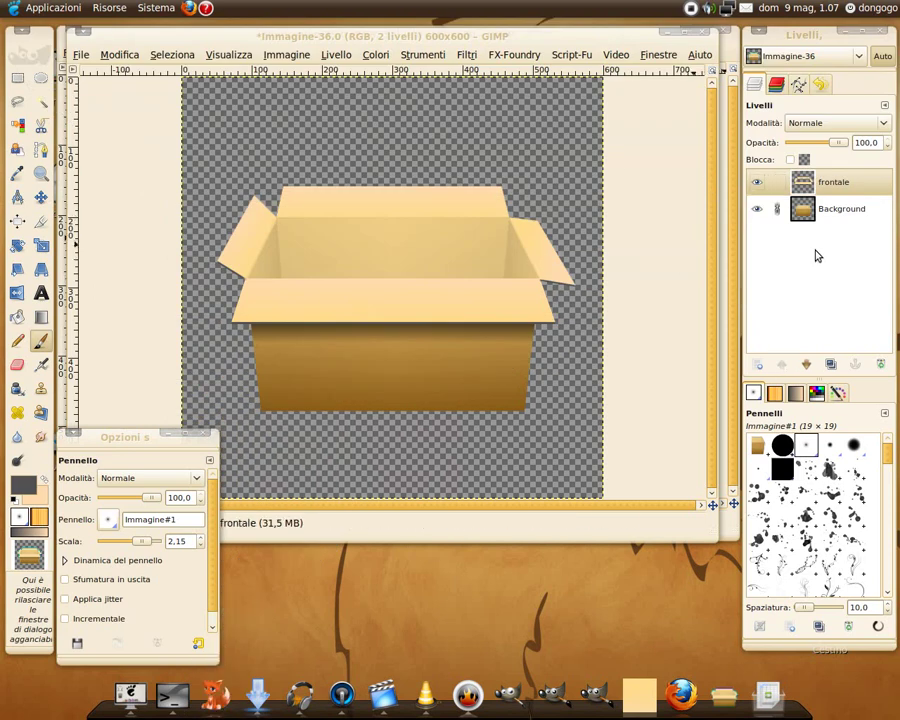
# - Paste the paper texture into the box image and shift it slightly down
pyautogui.click(492, 38)
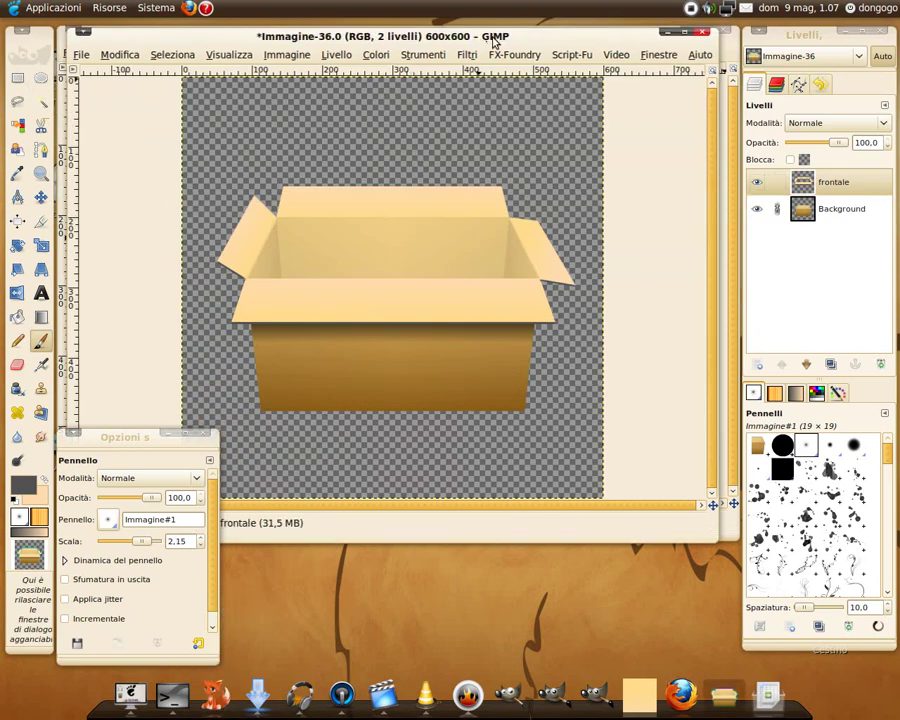
pyautogui.press('ctrl')
pyautogui.hotkey('ctrl', 'v')
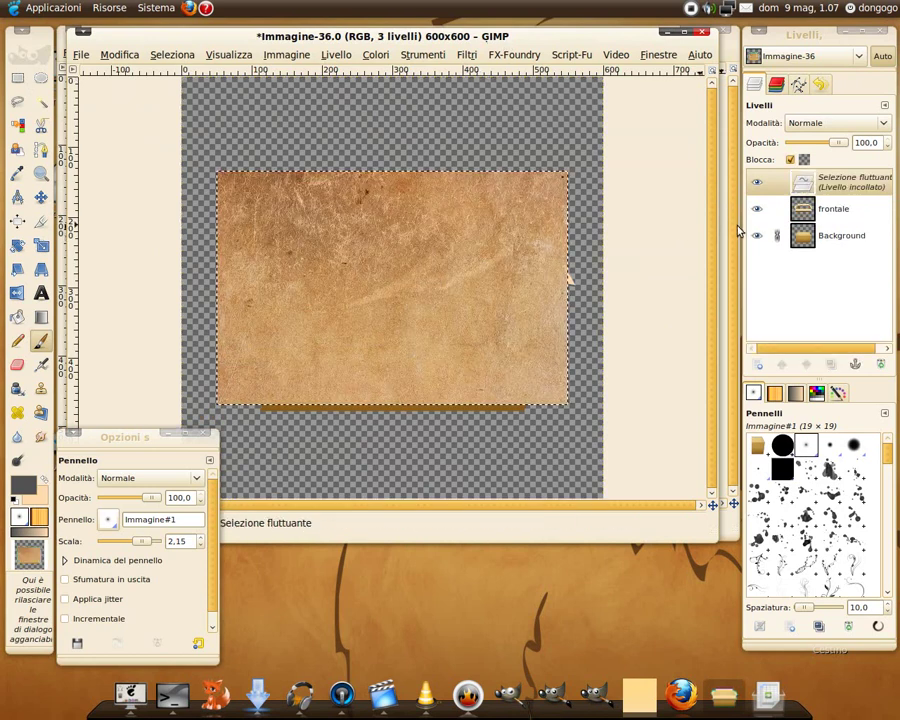
pyautogui.press('m')
pyautogui.moveTo(370, 247); pyautogui.dragTo(371, 250)
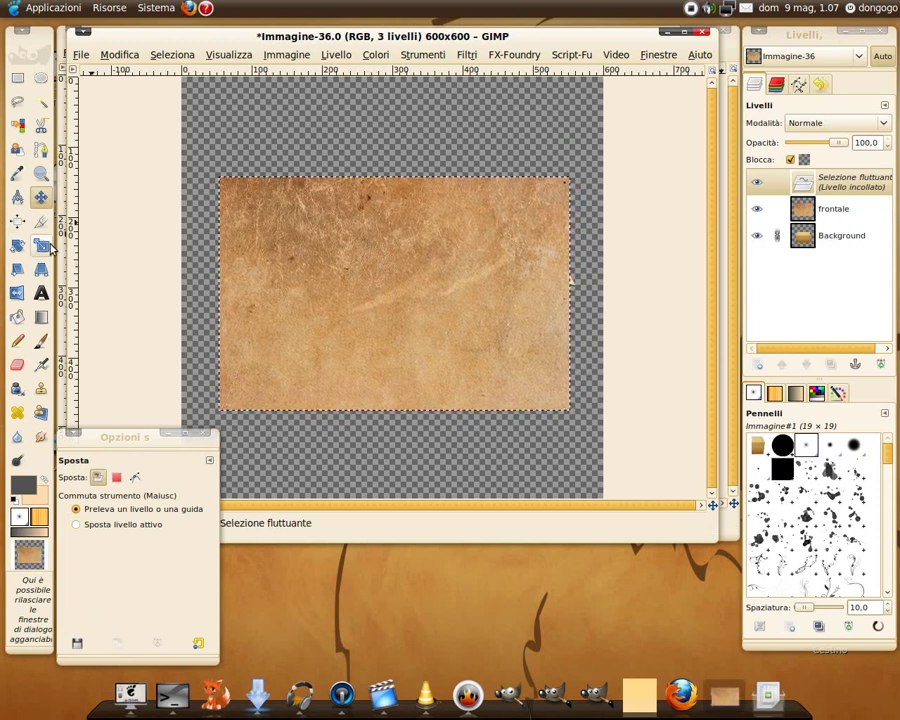
# - Scale the pasted texture to 514×342 and make it the new layer 'Livello incollato'
pyautogui.hotkey('shift', 't')
pyautogui.click(540, 377)
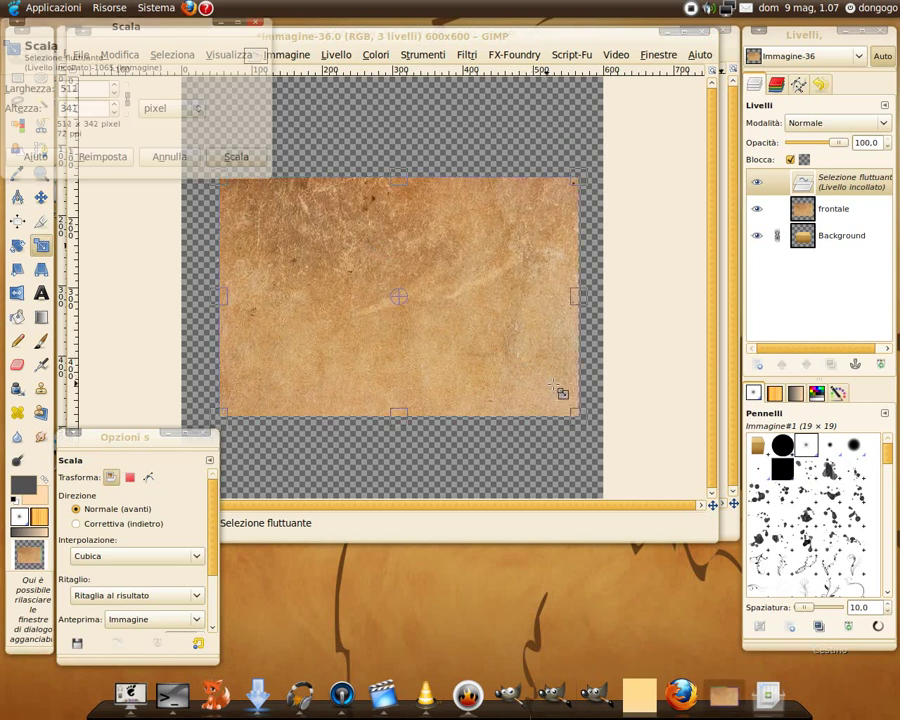
pyautogui.click(234, 158)
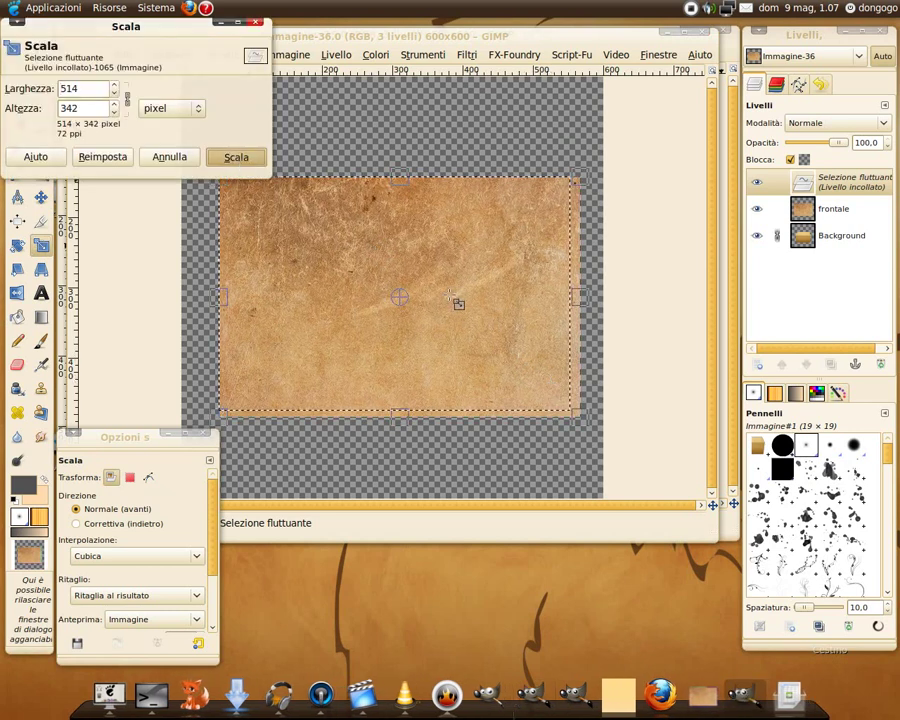
pyautogui.click(764, 364)
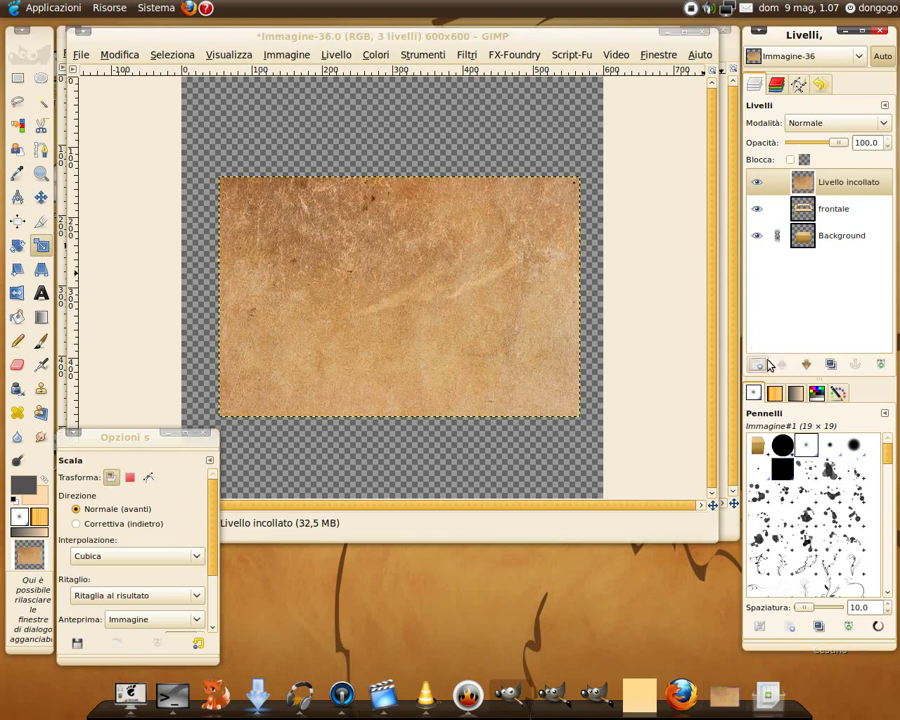
# - Set the texture layer's blend mode to Sovrapposto
pyautogui.click(821, 124)
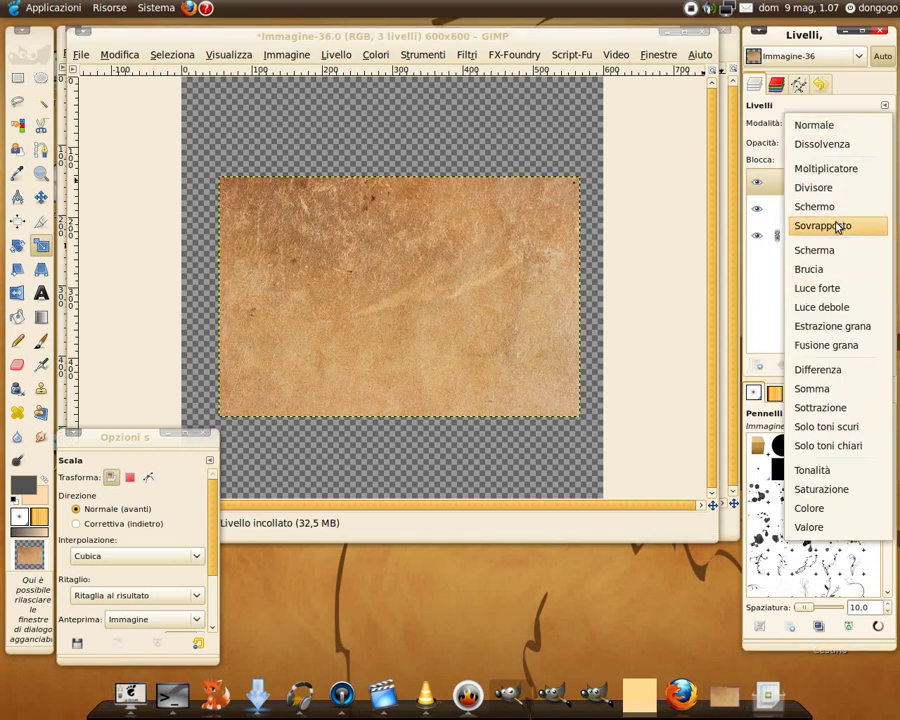
pyautogui.click(837, 227)
pyautogui.scroll(1, 392, 325)
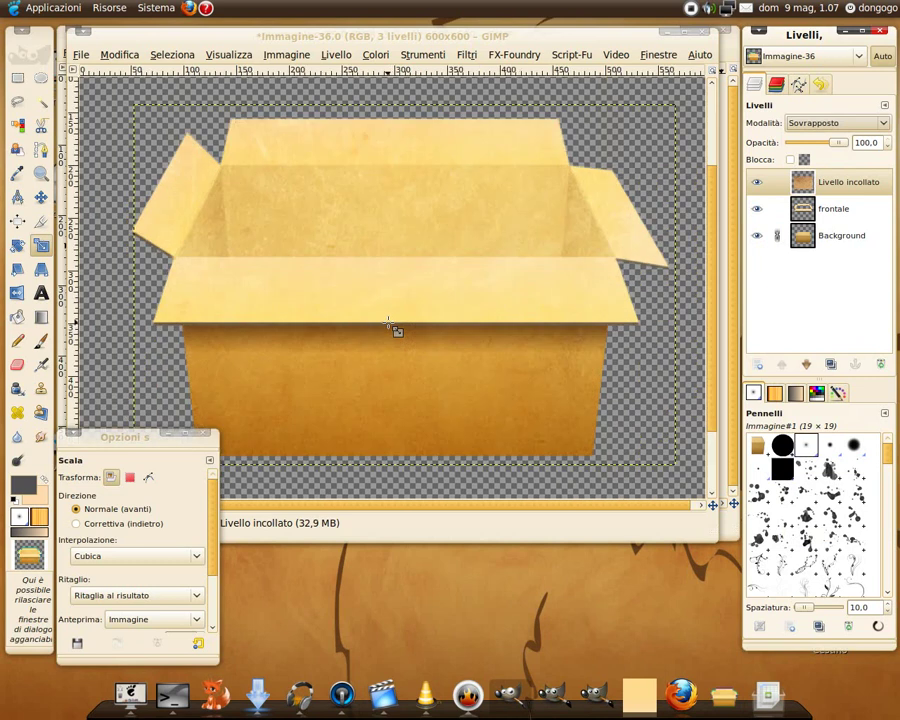
pyautogui.scroll(-1, 401, 304)
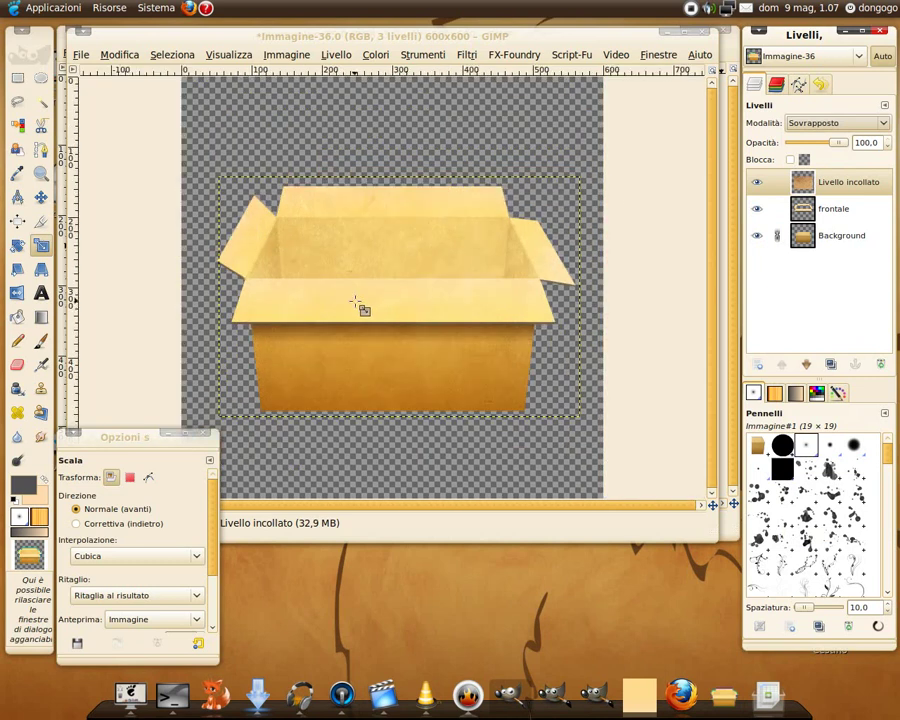
pyautogui.scroll(2, 364, 229)
pyautogui.scroll(-1, 364, 229)
pyautogui.scroll(-1, 366, 232)
# - Merge 'frontale' and the texture layer down into a single Background layer
pyautogui.click(800, 208)
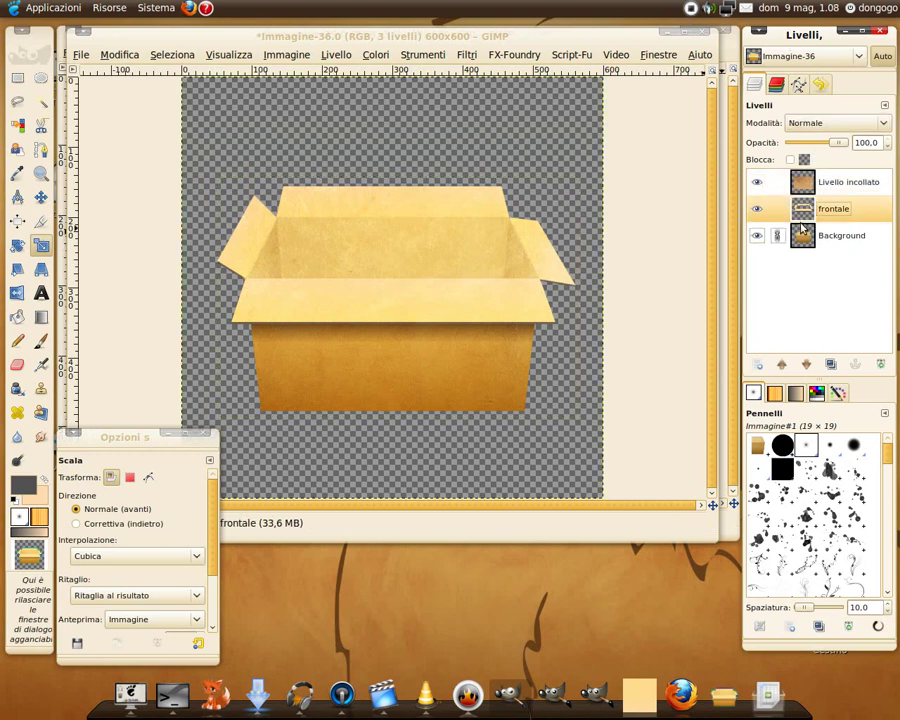
pyautogui.rightClick(800, 210)
pyautogui.click(670, 310)
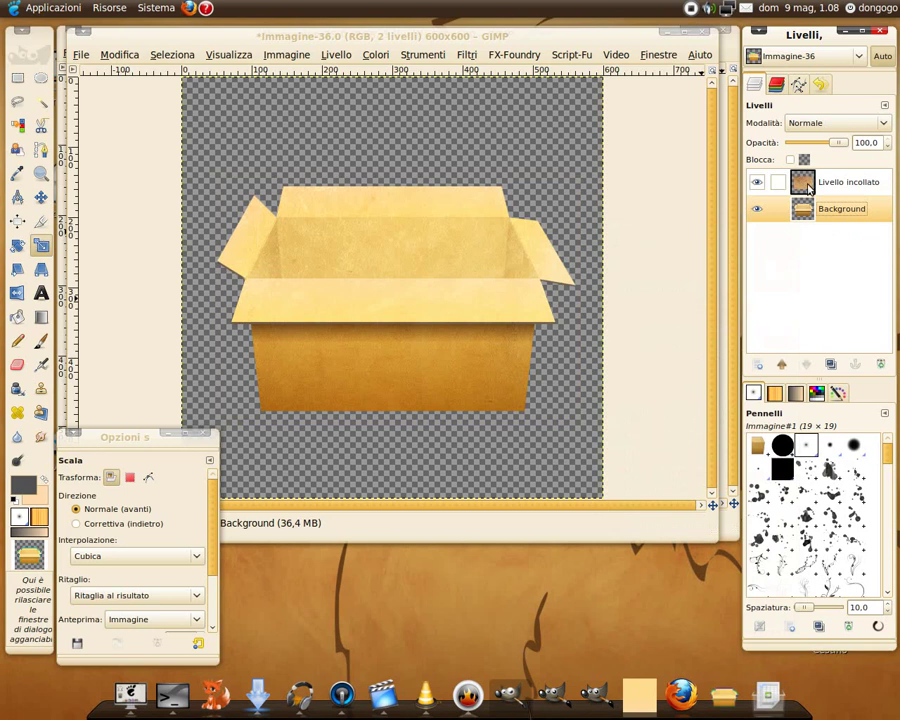
pyautogui.rightClick(805, 185)
pyautogui.click(690, 282)
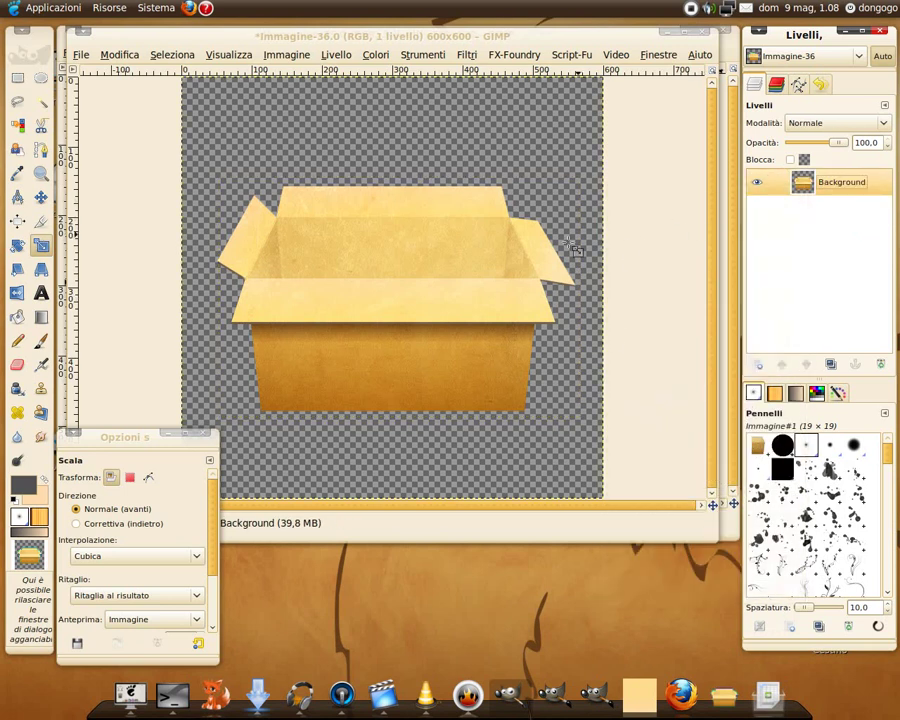
pyautogui.press('-')
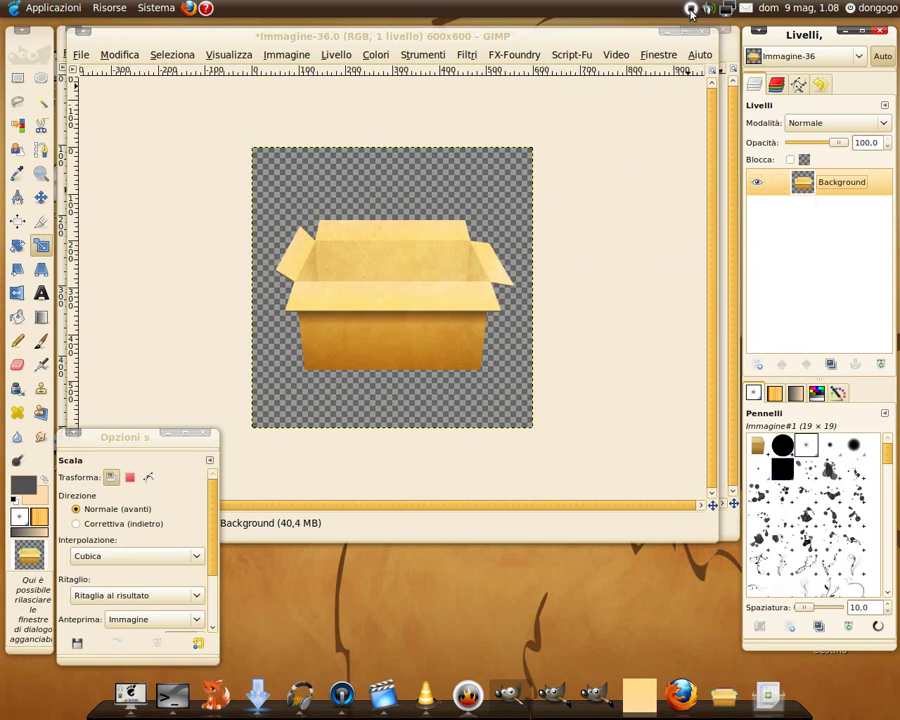
# - Add a white-filled layer 'lato sx' and lower it beneath the box layer
pyautogui.press('m')
pyautogui.click(758, 366)
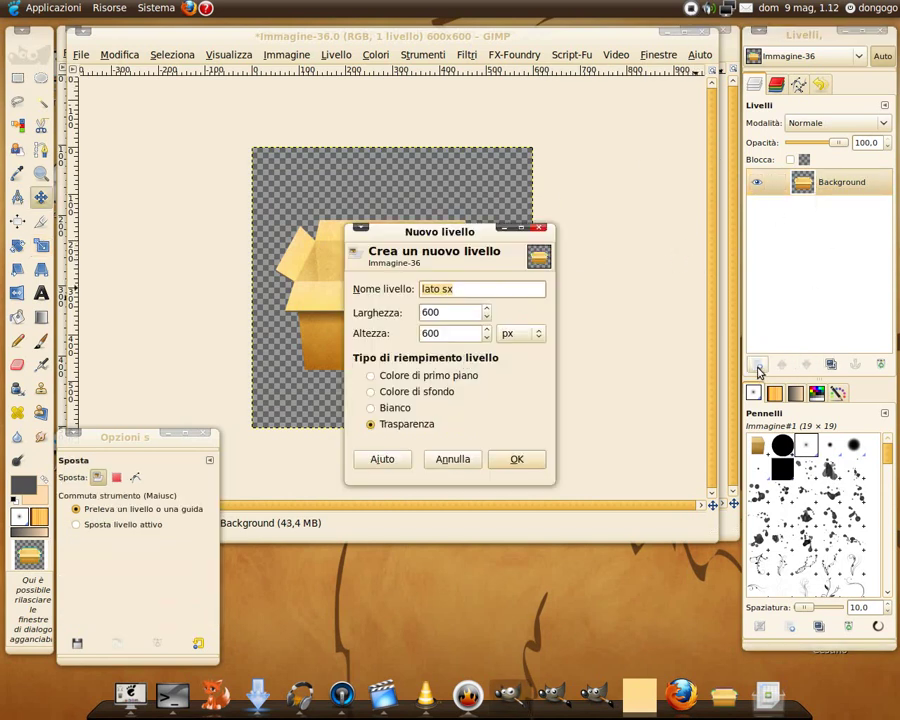
pyautogui.click(371, 408)
pyautogui.click(514, 459)
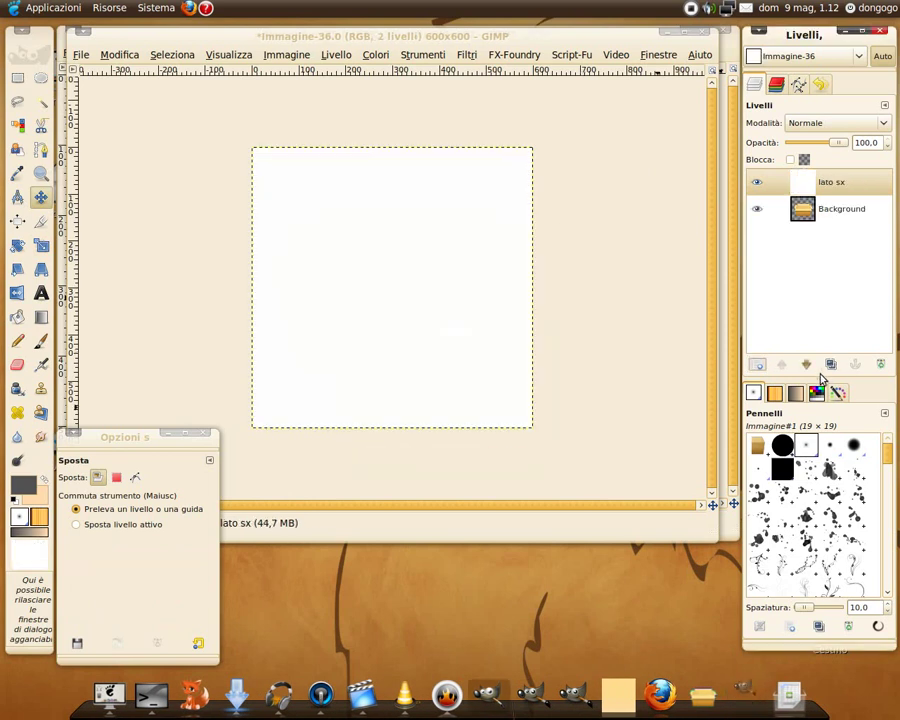
pyautogui.click(807, 364)
pyautogui.press('+')
pyautogui.press('-')
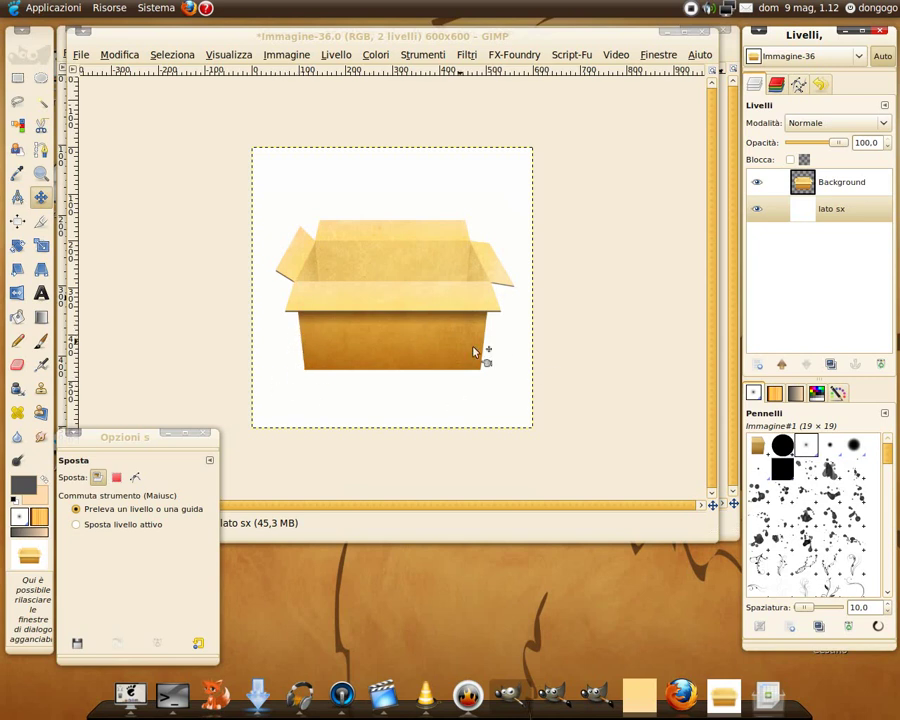
# - Draw a rectangle selection over the box's lower body and reset colours to black/white
pyautogui.click(812, 190)
pyautogui.click(18, 78)
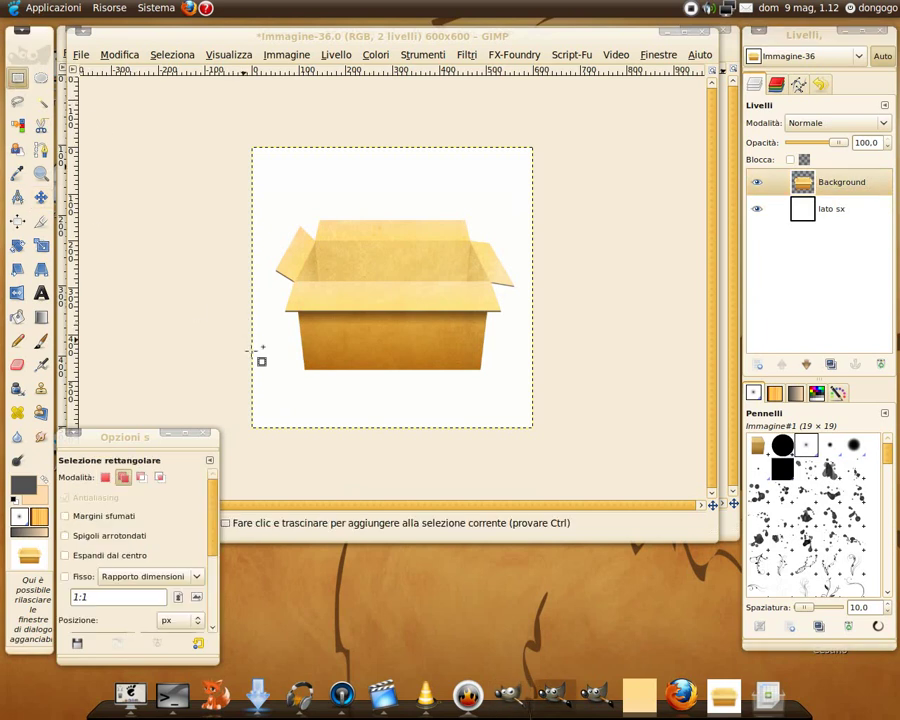
pyautogui.moveTo(300, 278)
pyautogui.mouseDown()
pyautogui.moveTo(283, 394)
pyautogui.moveTo(503, 382)
pyautogui.mouseUp()
pyautogui.moveTo(328, 345); pyautogui.dragTo(309, 347)
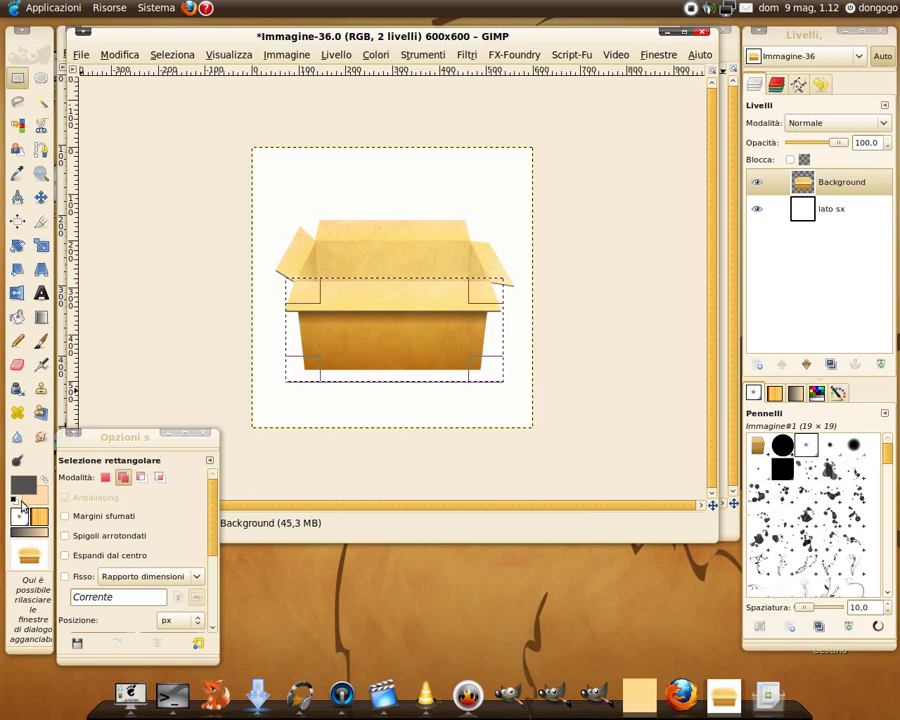
pyautogui.click(15, 505)
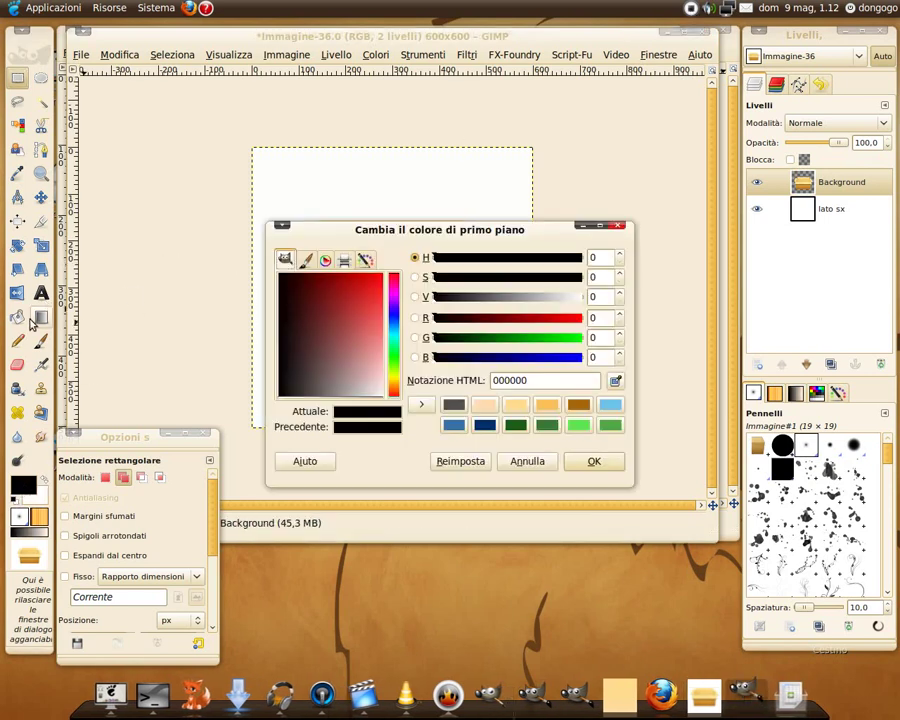
# - Try a black bucket fill on the box selection, undo it, and start a new layer
pyautogui.click(582, 461)
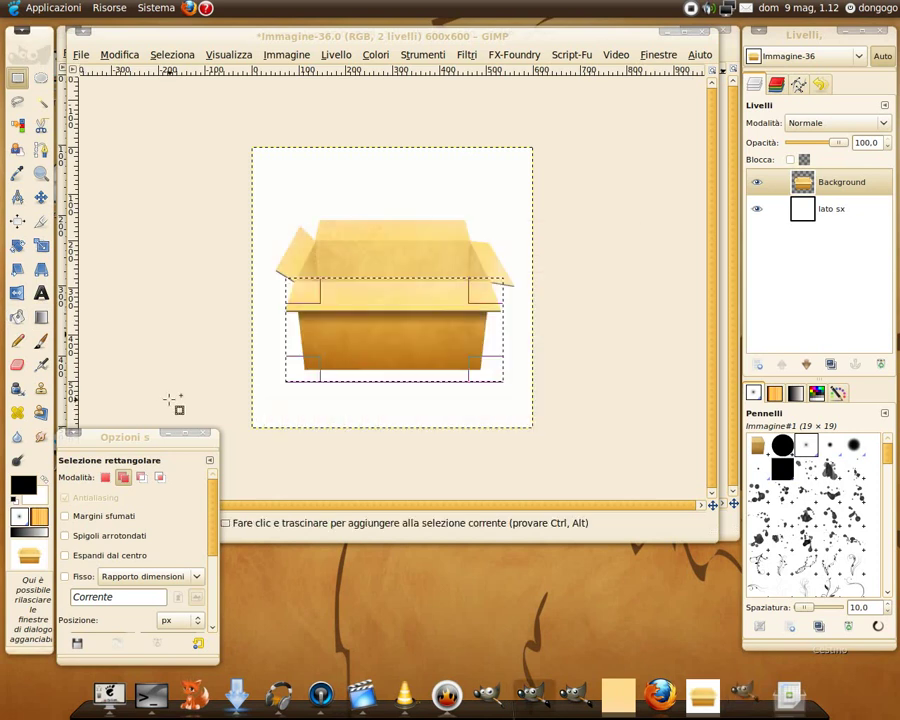
pyautogui.click(17, 316)
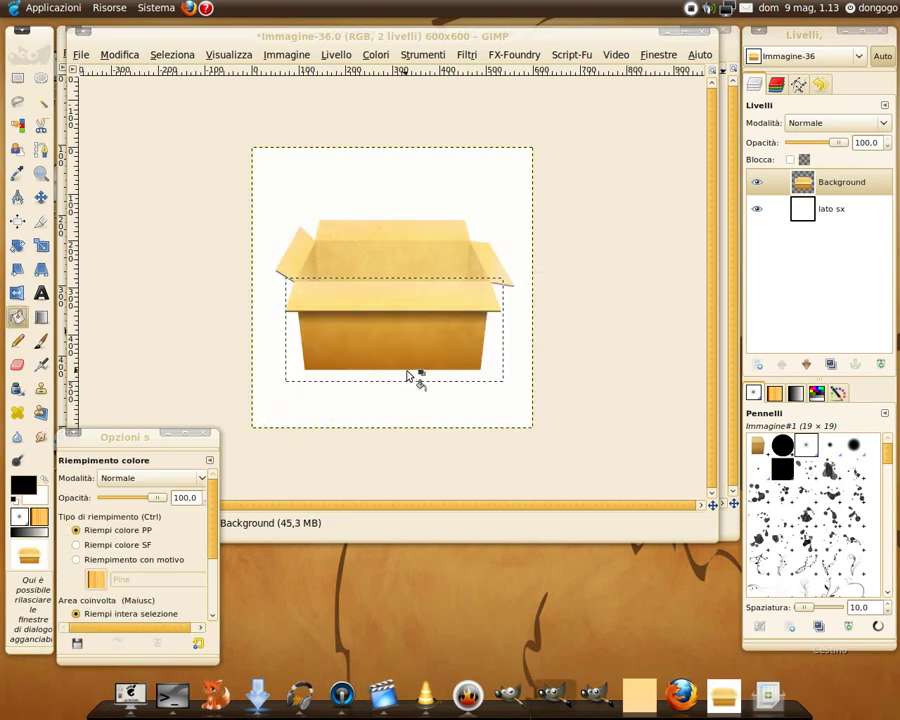
pyautogui.click(442, 343)
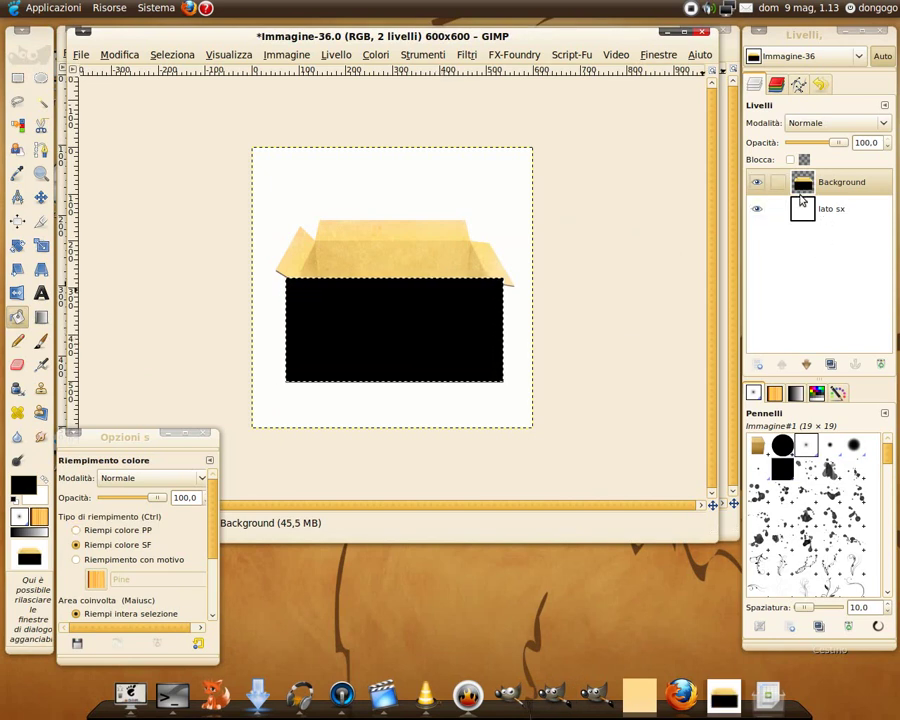
pyautogui.hotkey('ctrl', 'z')
pyautogui.click(758, 364)
pyautogui.write('ombra')
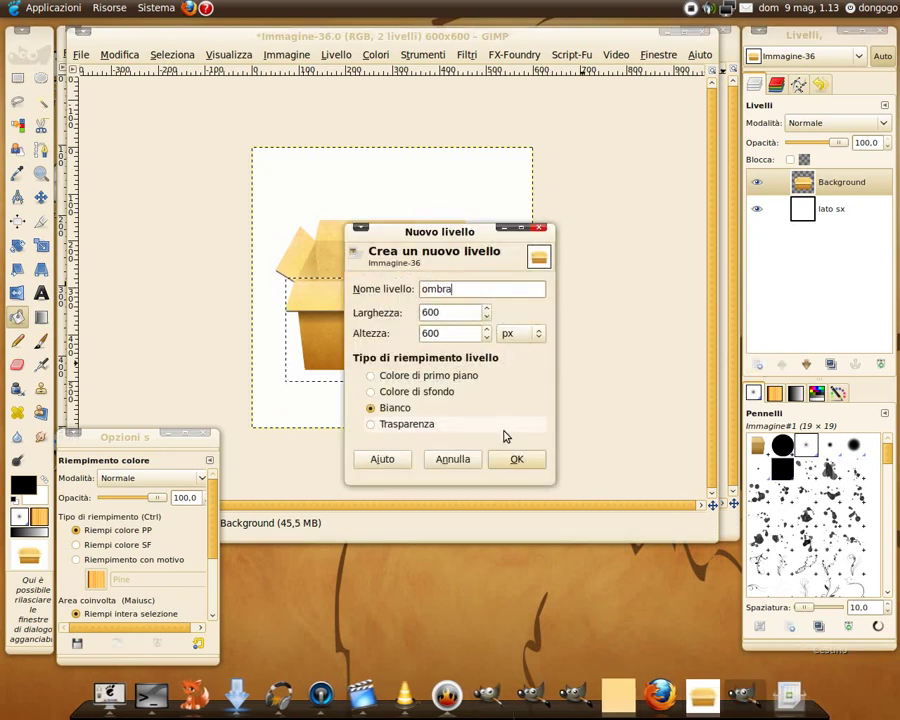
# - Replace the white 'ombra' layer with a transparent 'ombra' layer above Background
pyautogui.press('Return')
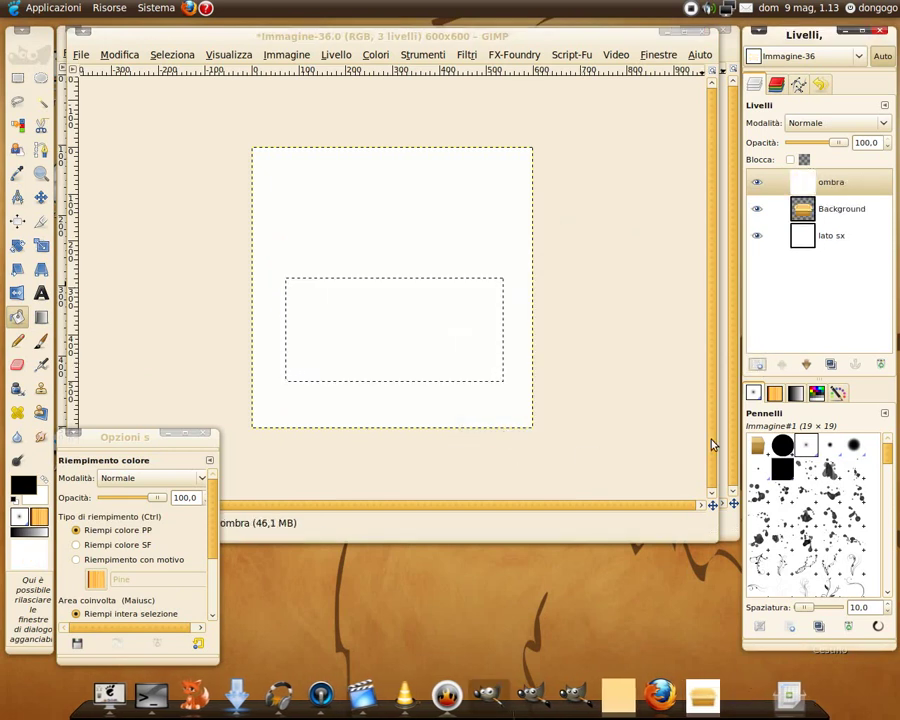
pyautogui.click(881, 366)
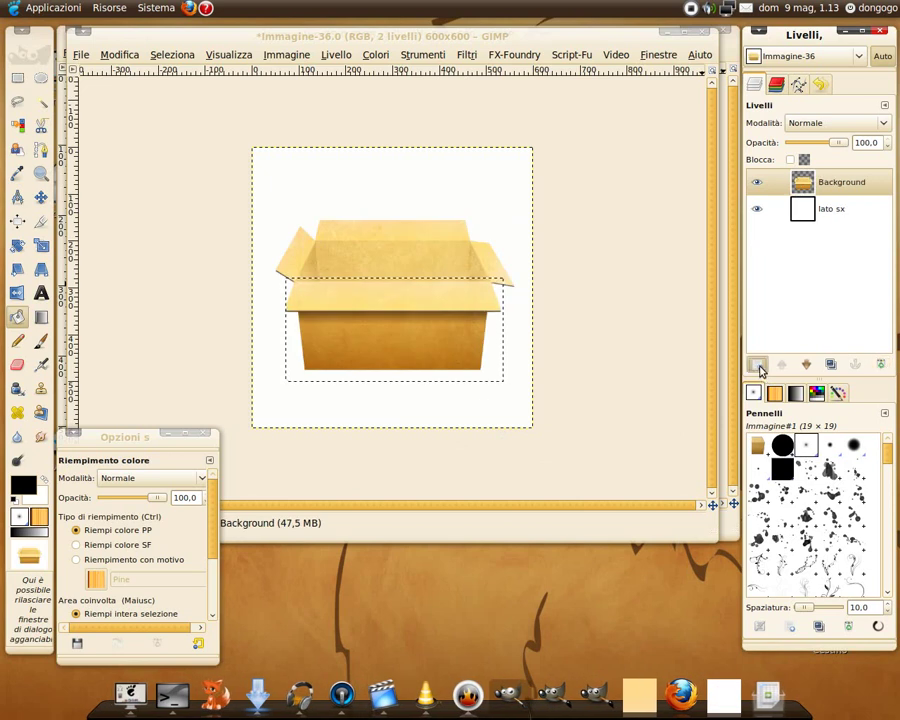
pyautogui.hotkey('ctrl', 'shift', 'n')
pyautogui.write('ombra')
pyautogui.click(398, 426)
pyautogui.click(516, 458)
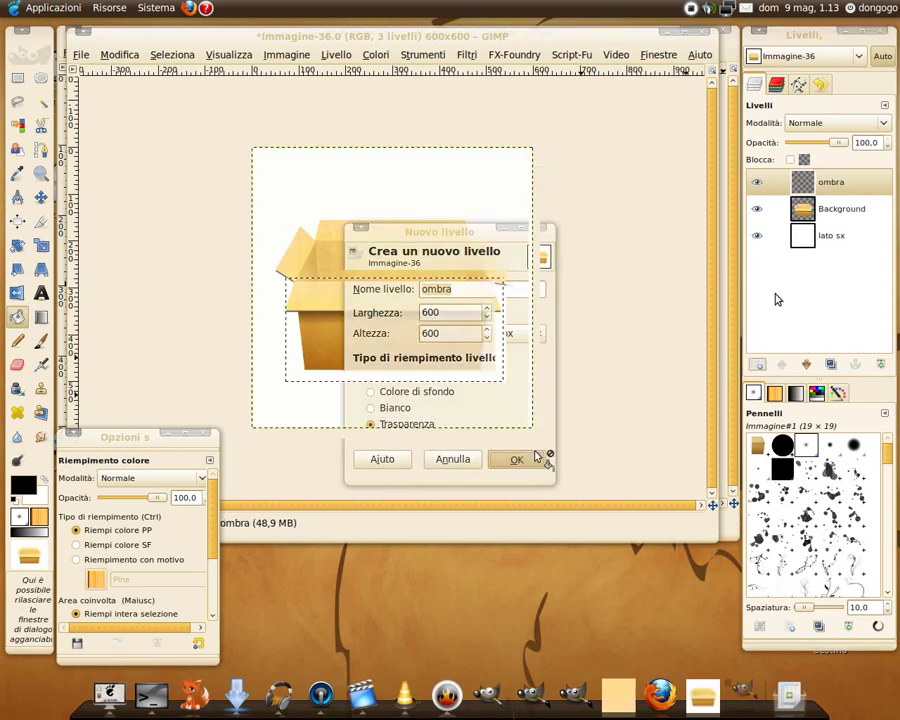
# - Fill the box selection on 'ombra' with black, hide the layer, and deselect
pyautogui.click(422, 330)
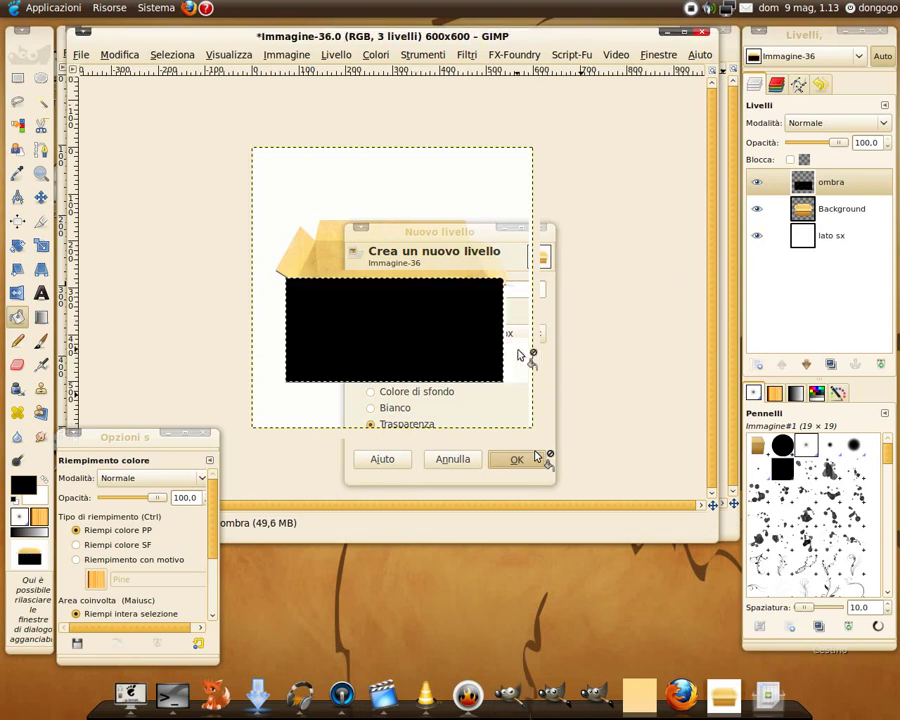
pyautogui.click(757, 182)
pyautogui.click(172, 55)
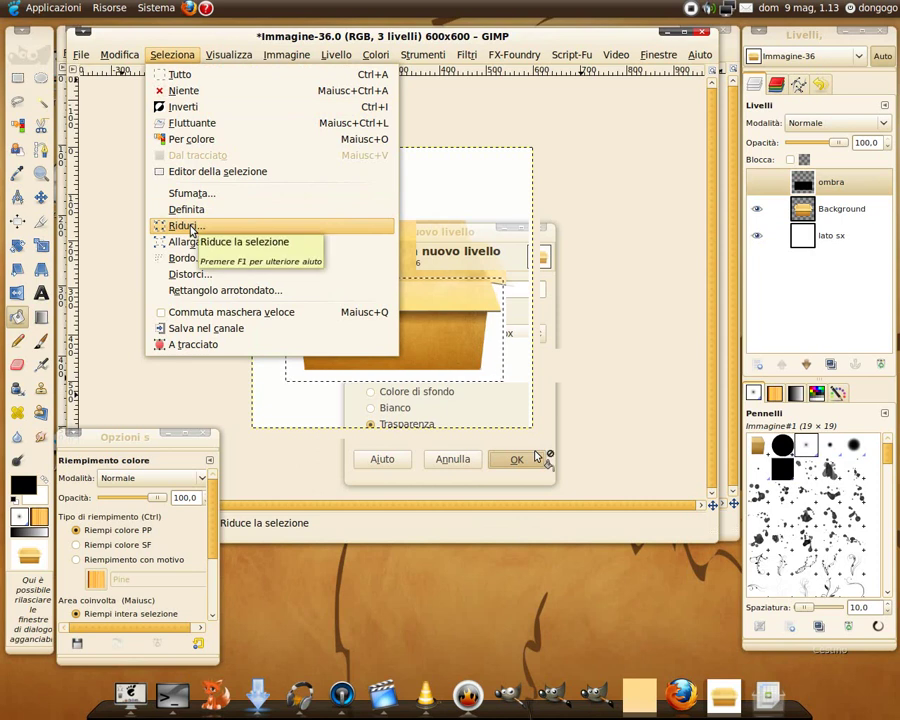
pyautogui.click(180, 74)
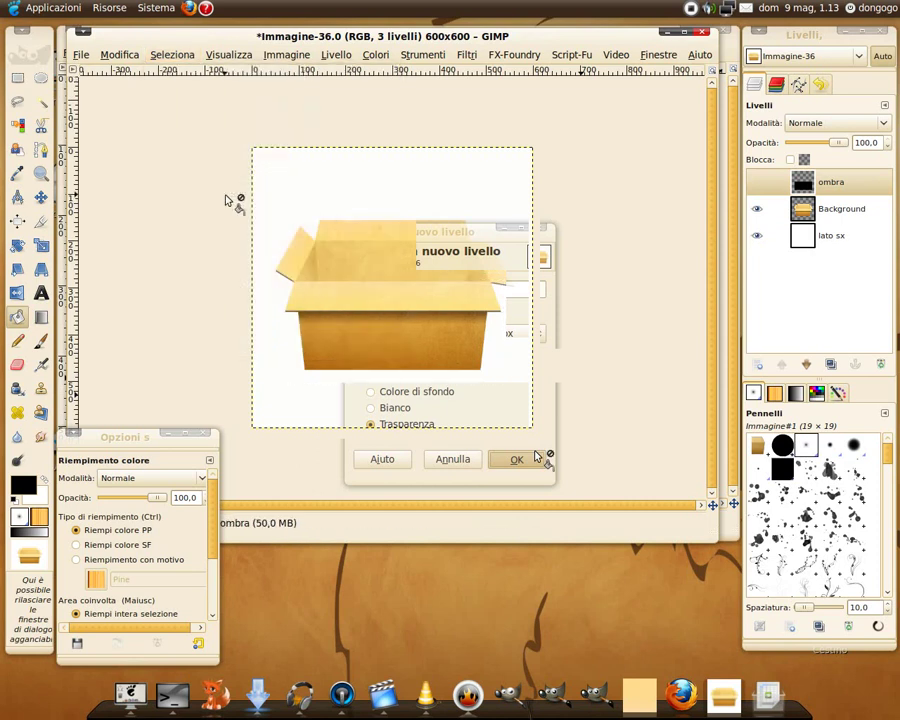
# - Start a perspective transform on the ombra layer and move it below the box layer
pyautogui.click(42, 270)
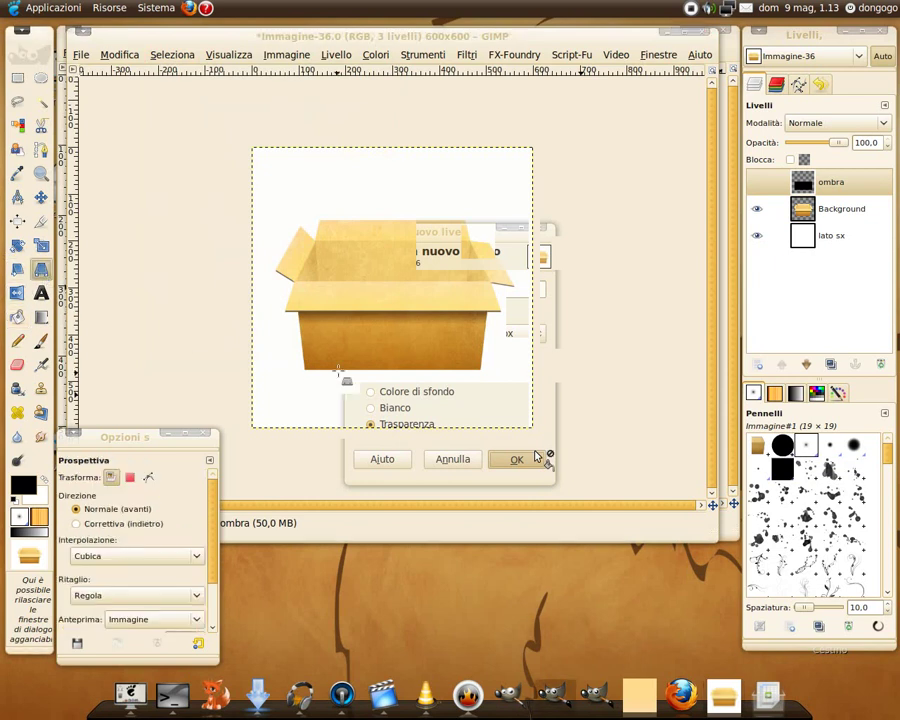
pyautogui.click(373, 346)
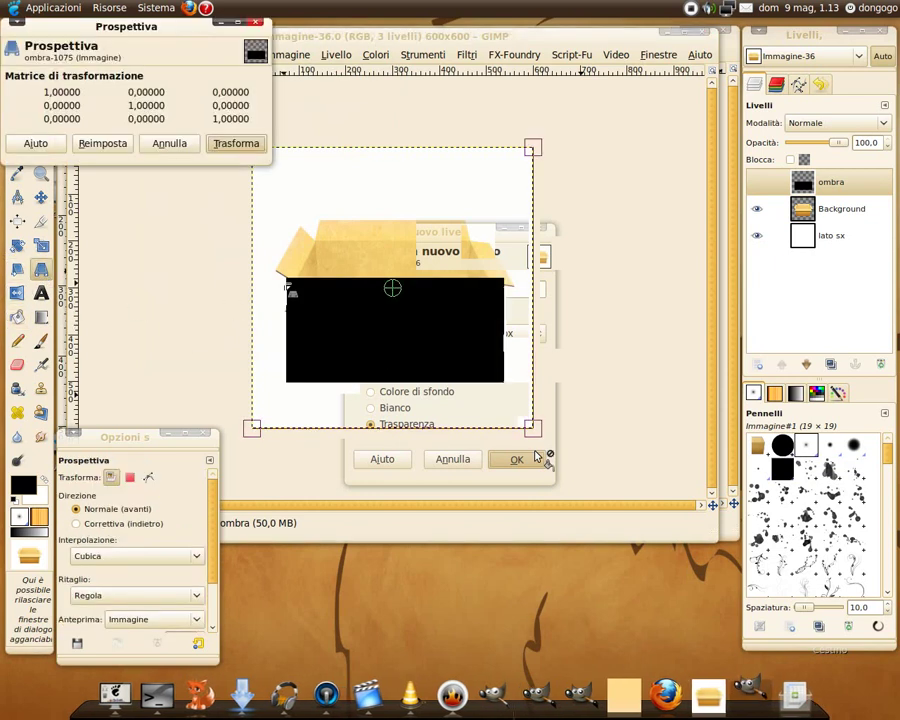
pyautogui.moveTo(292, 286); pyautogui.dragTo(337, 292)
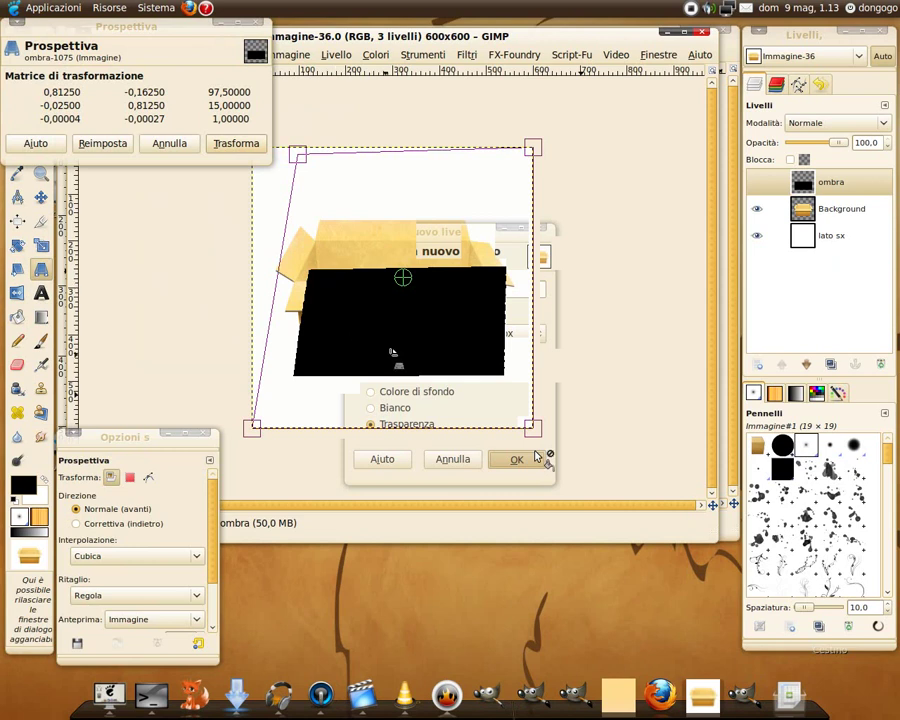
pyautogui.click(807, 368)
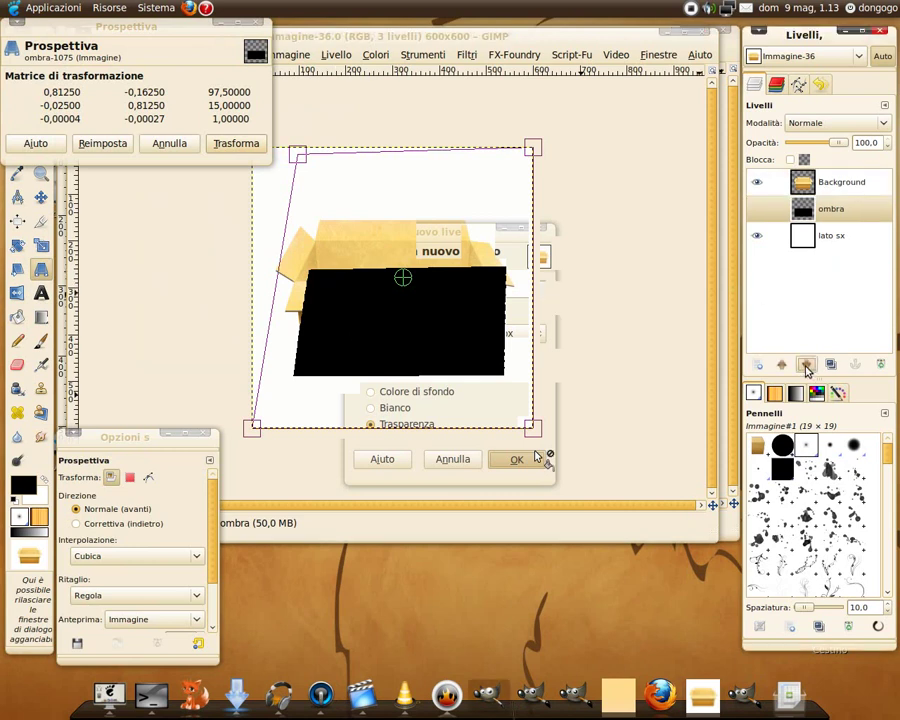
# - Warp the ombra shadow into a flared trapezoid under the box, apply it, and make the layer visible
pyautogui.moveTo(500, 184); pyautogui.dragTo(491, 200)
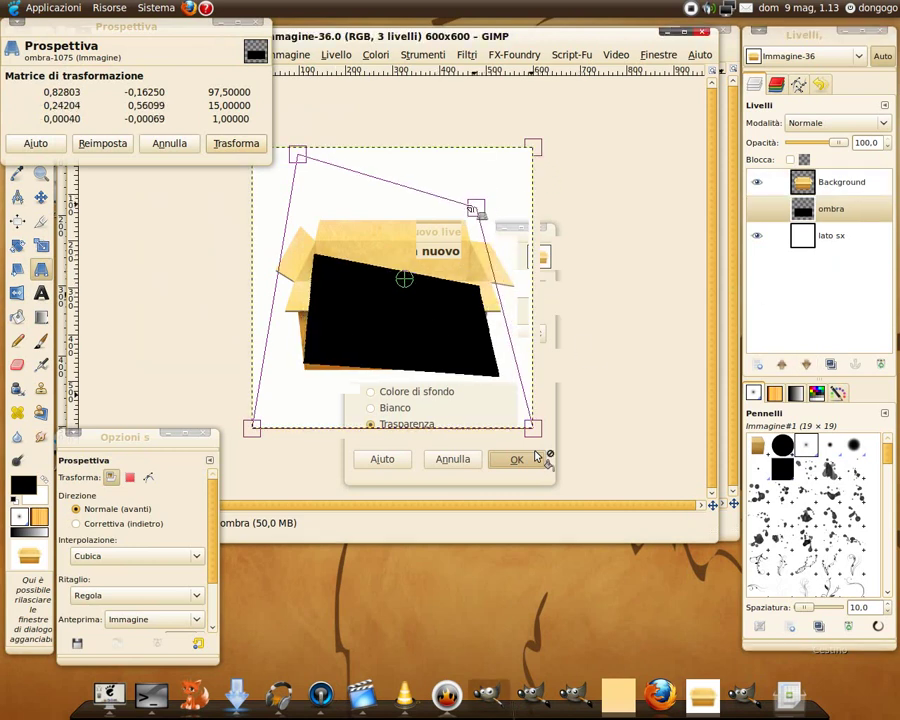
pyautogui.moveTo(298, 160); pyautogui.dragTo(320, 220)
pyautogui.moveTo(491, 200); pyautogui.dragTo(474, 220)
pyautogui.moveTo(252, 428)
pyautogui.mouseDown()
pyautogui.moveTo(237, 424)
pyautogui.moveTo(233, 436)
pyautogui.mouseUp()
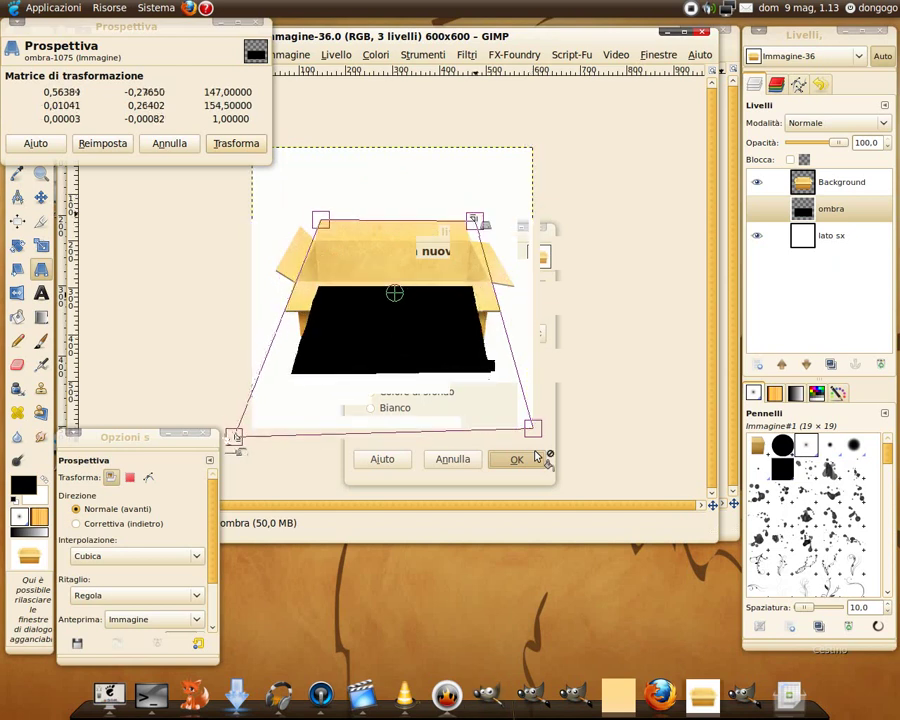
pyautogui.moveTo(537, 457); pyautogui.dragTo(553, 471)
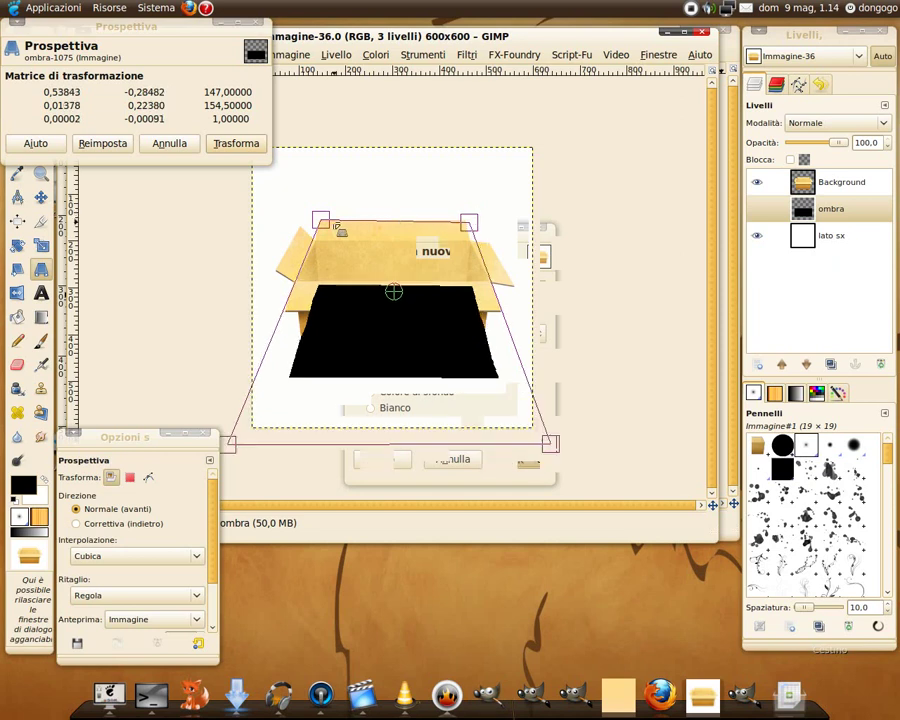
pyautogui.moveTo(328, 224); pyautogui.dragTo(333, 227)
pyautogui.click(227, 150)
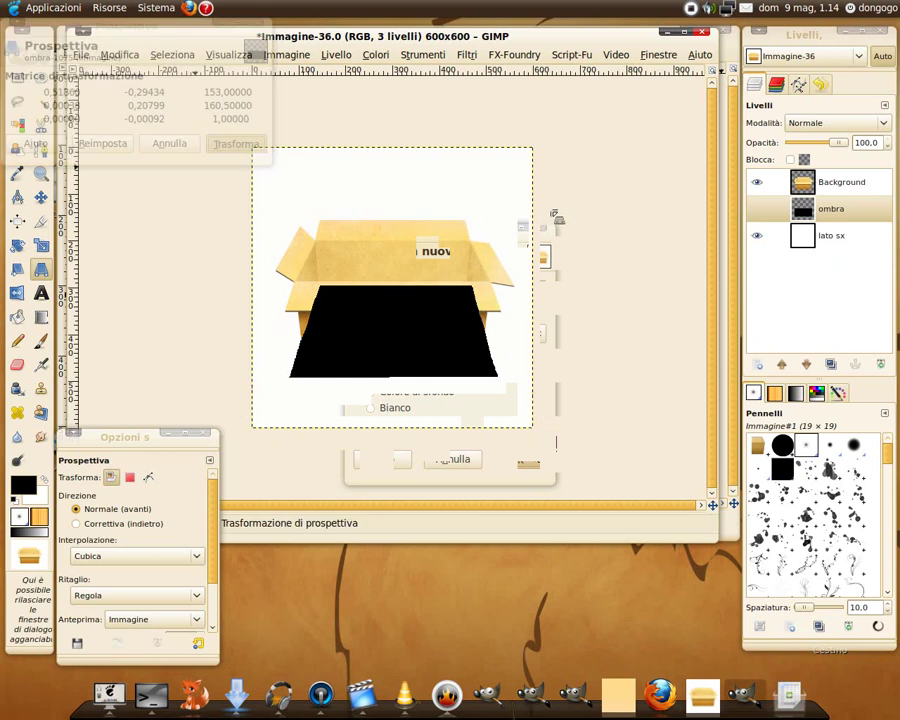
pyautogui.click(757, 208)
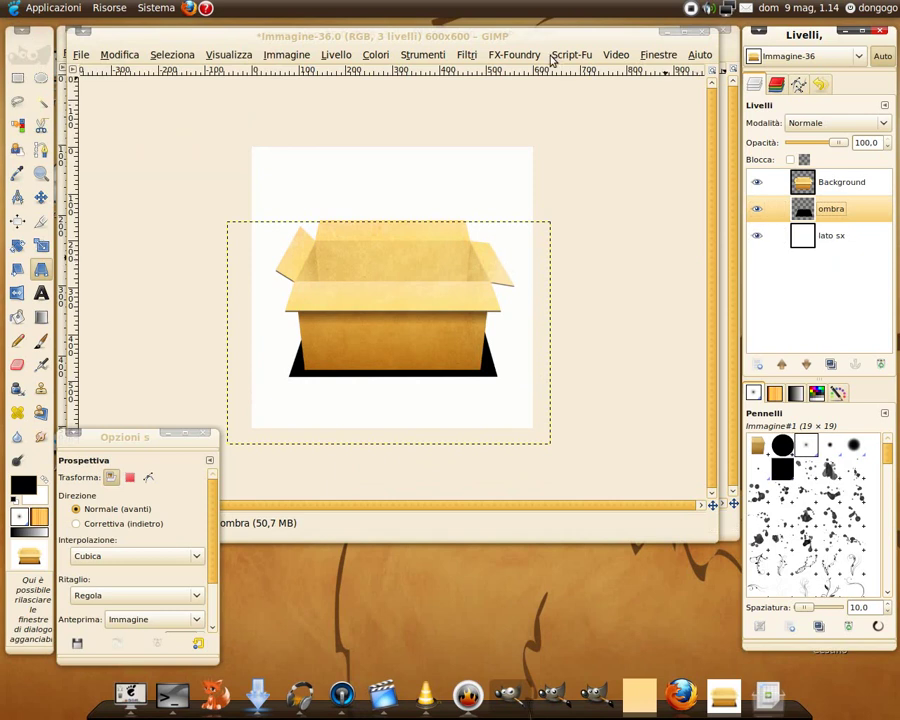
# - Apply a Gaussian blur with both radii at 40 px to the ombra shadow
pyautogui.click(467, 55)
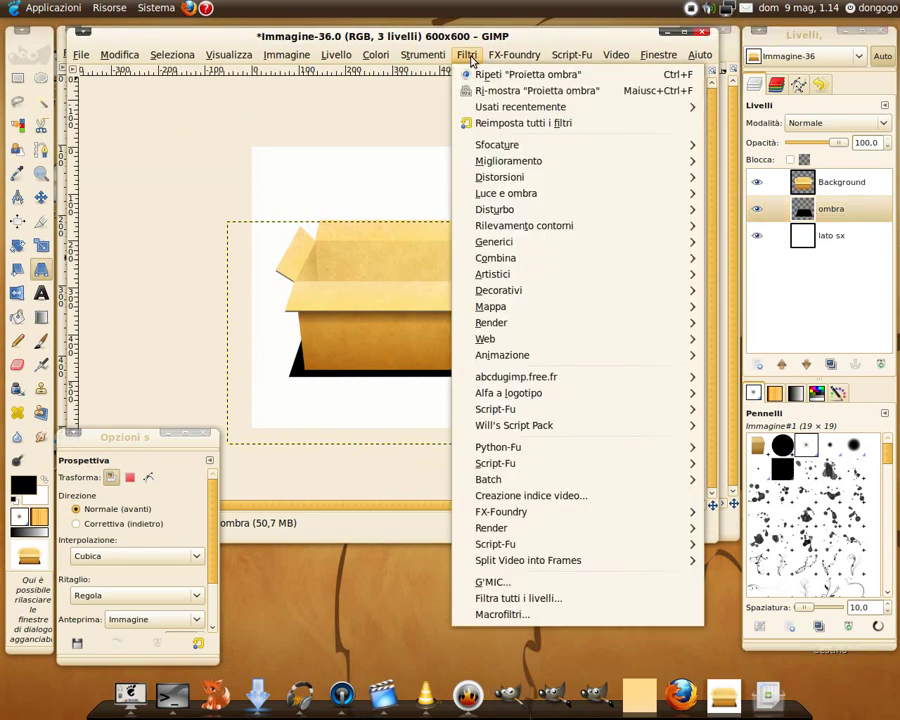
pyautogui.moveTo(497, 145)
pyautogui.click(755, 178)
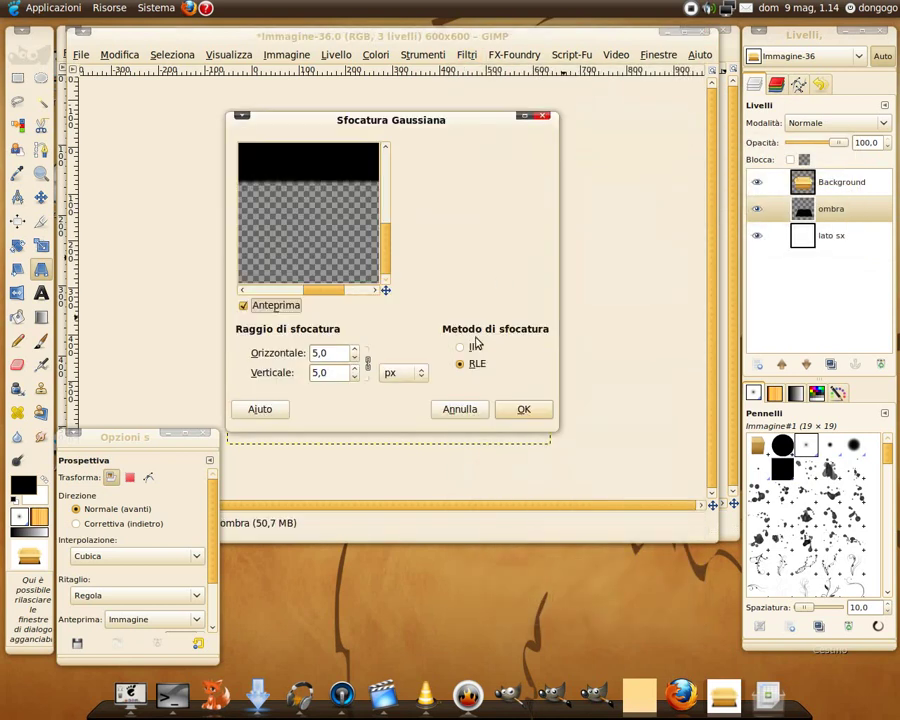
pyautogui.moveTo(386, 248); pyautogui.dragTo(386, 240)
pyautogui.click(289, 304)
pyautogui.scroll(2, 333, 352)
pyautogui.scroll(3, 336, 352)
pyautogui.scroll(10, 338, 355)
pyautogui.scroll(2, 340, 355)
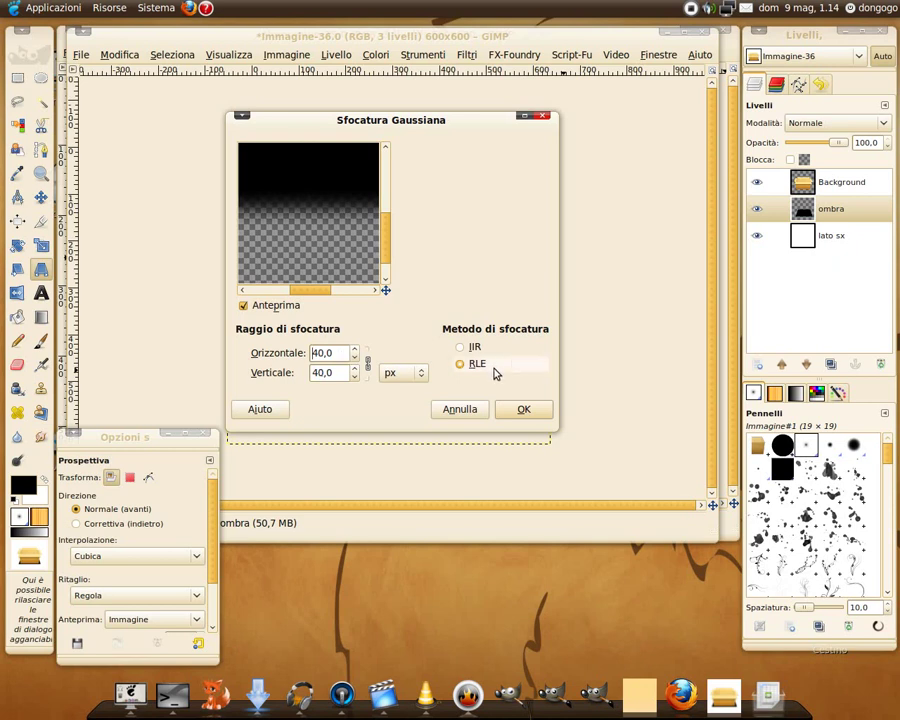
pyautogui.moveTo(385, 290); pyautogui.dragTo(366, 293)
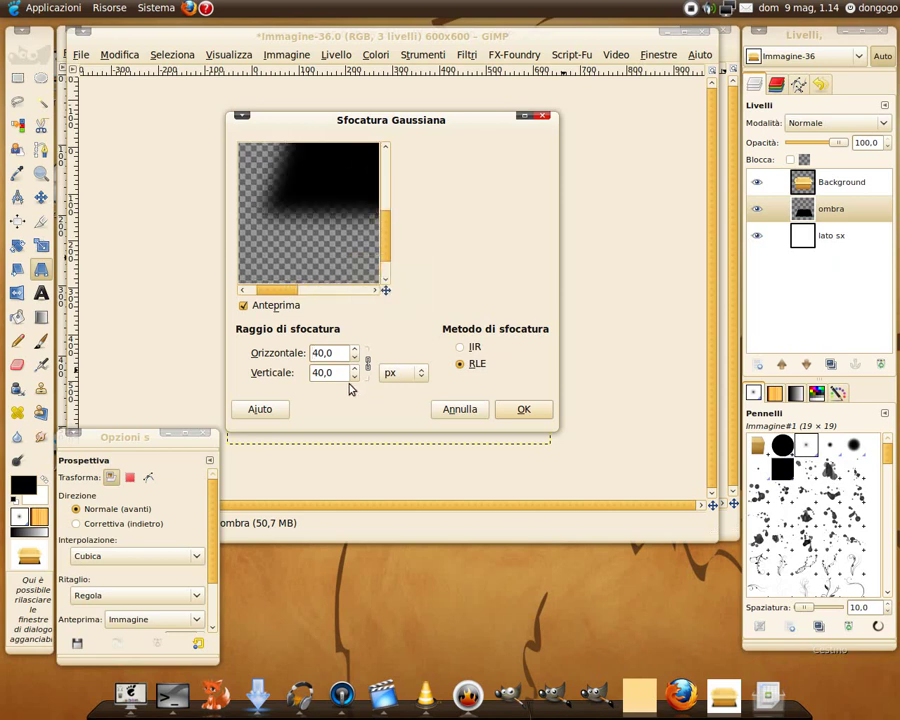
pyautogui.click(536, 410)
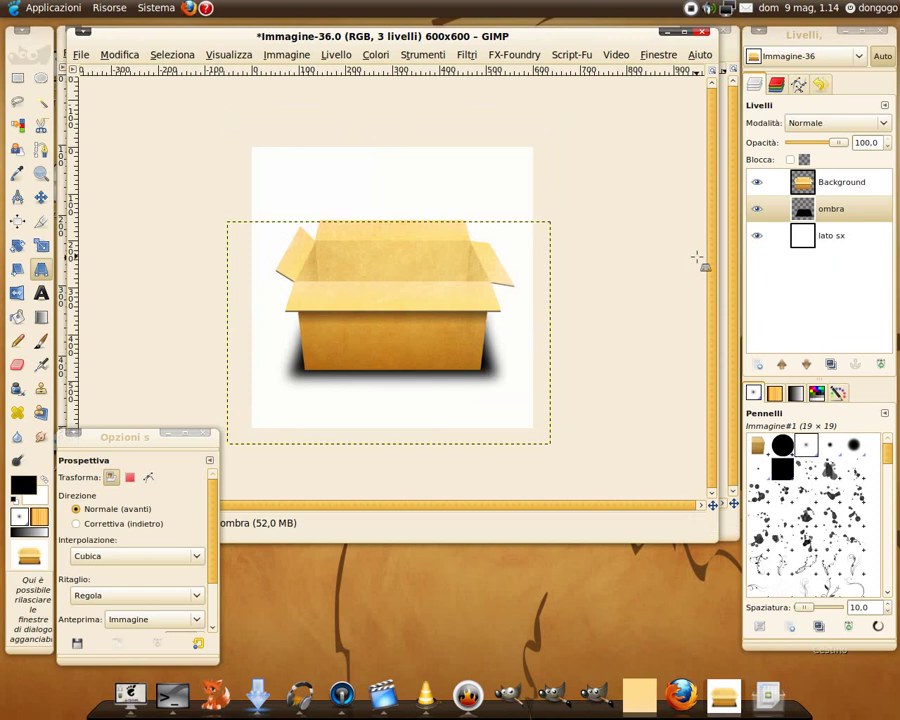
# - Set the ombra layer's Opacità to 65,0 in the Layers dock
pyautogui.click(873, 143)
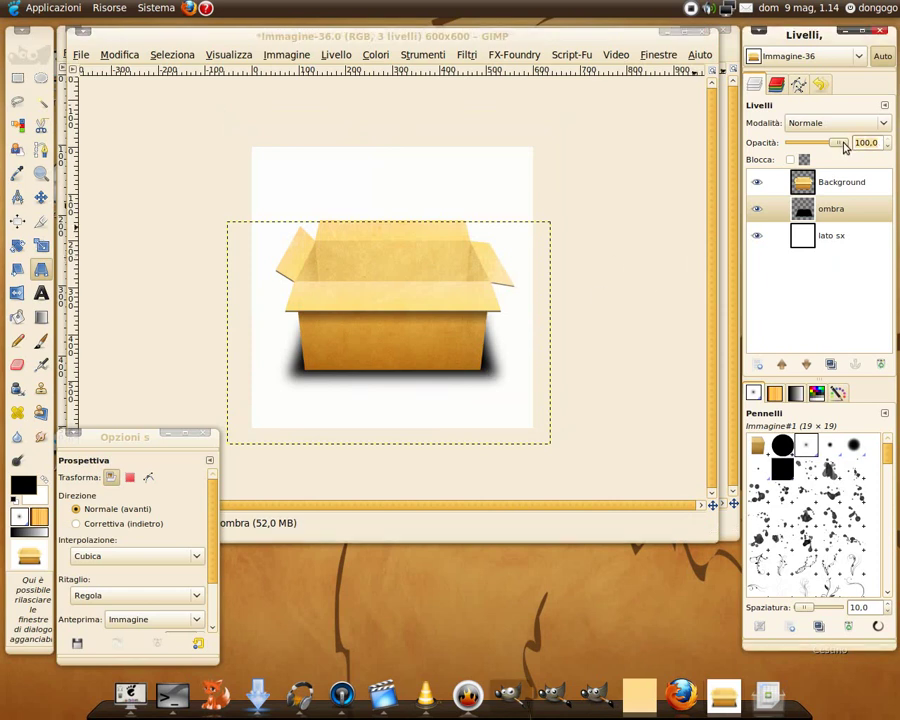
pyautogui.write('85')
pyautogui.press('Return')
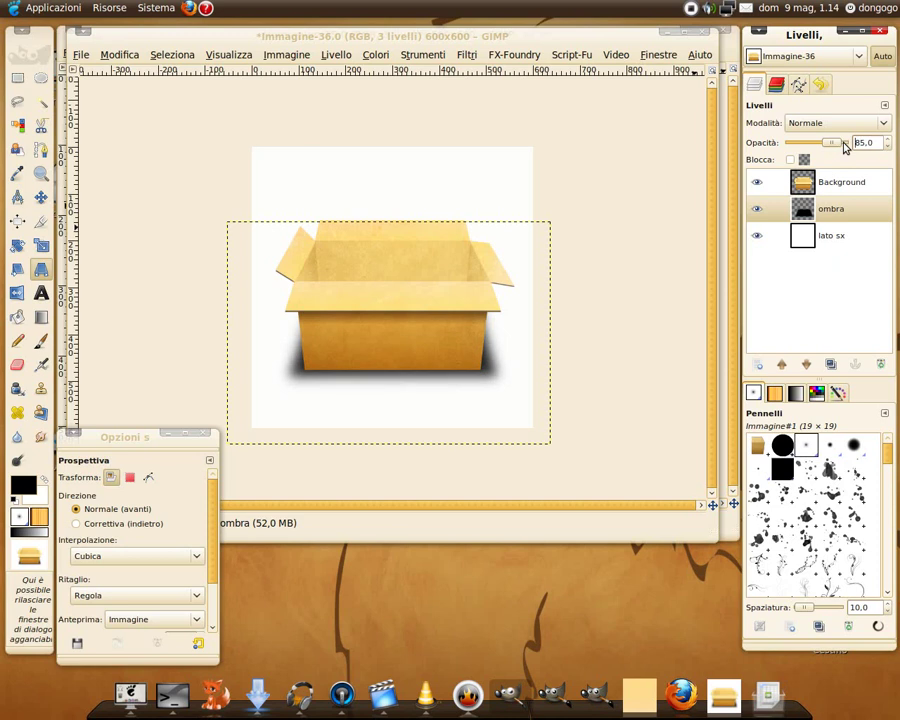
pyautogui.moveTo(836, 144); pyautogui.dragTo(823, 150)
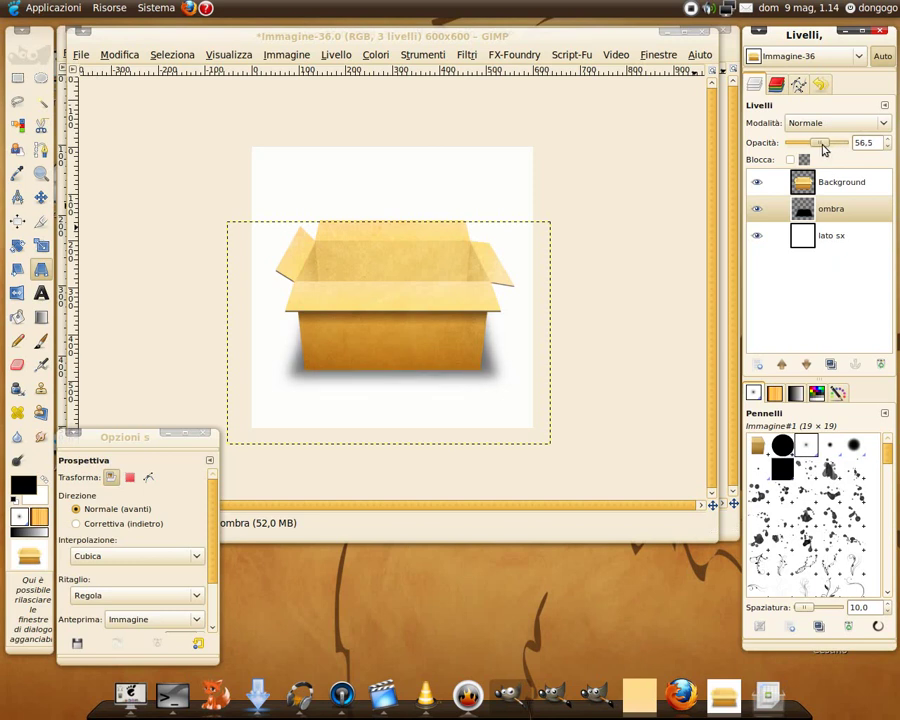
pyautogui.moveTo(825, 149); pyautogui.dragTo(826, 148)
pyautogui.write('65')
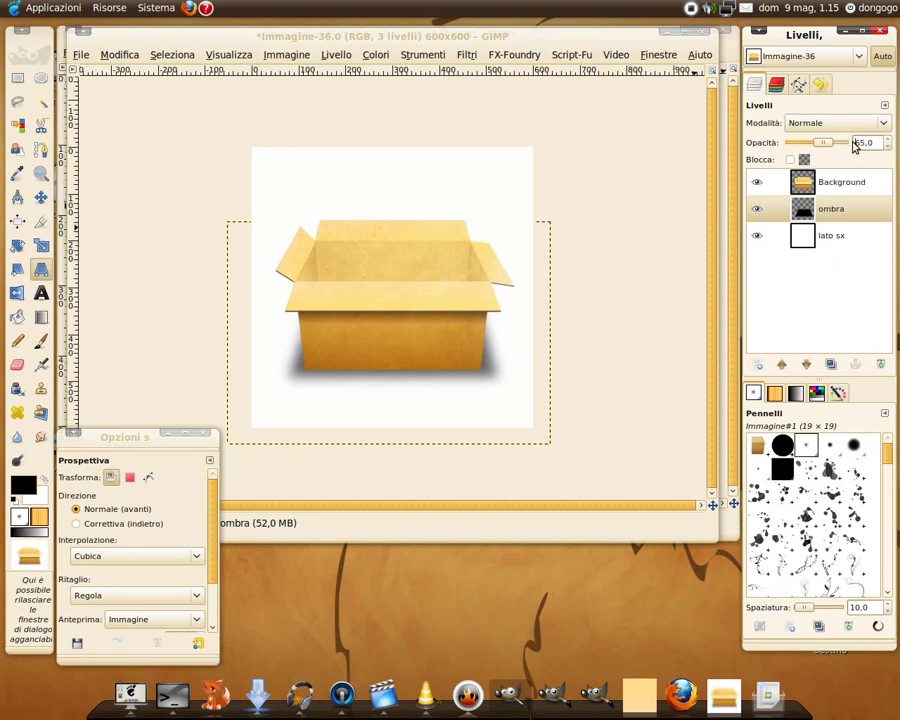
pyautogui.press('-')
pyautogui.press('+')
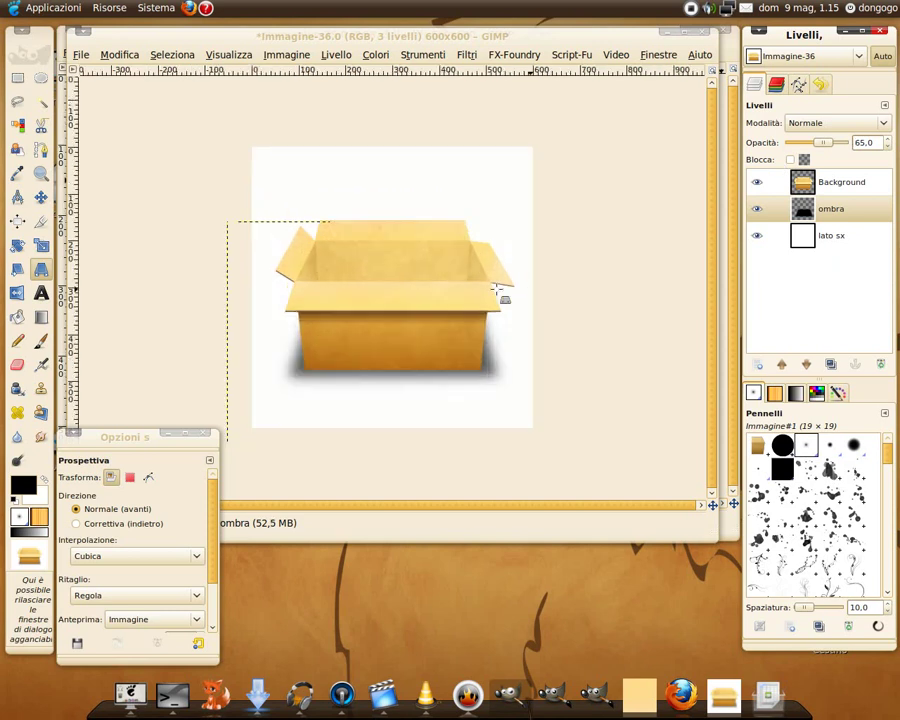
# - Select the lato sx layer, then zoom out and back in on the box and shadow
pyautogui.click(803, 238)
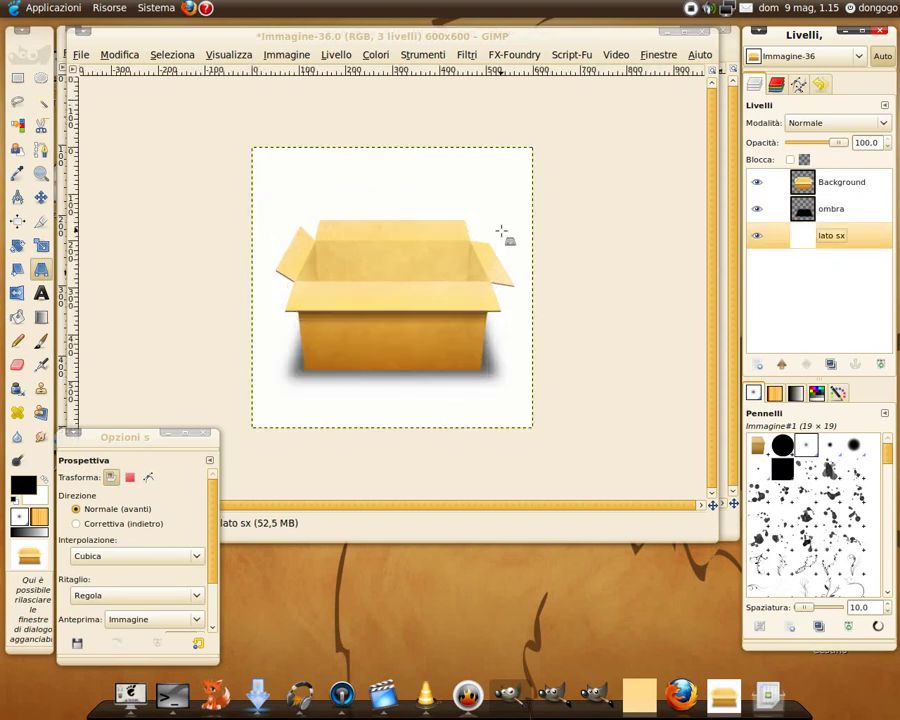
pyautogui.press('+')
pyautogui.press('-')
pyautogui.press('-')
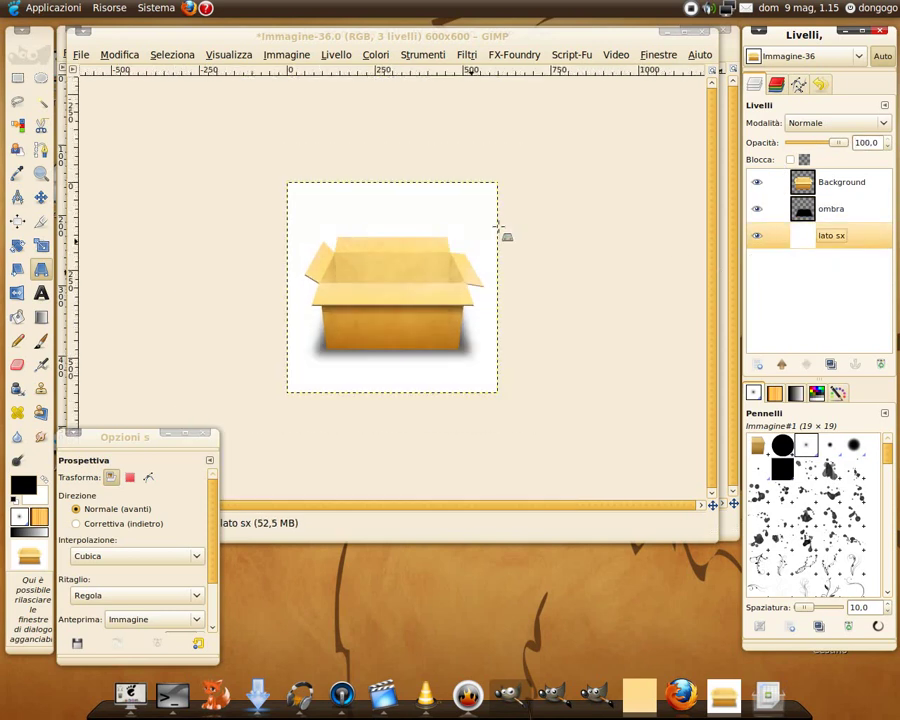
pyautogui.press('+')
pyautogui.press('+')
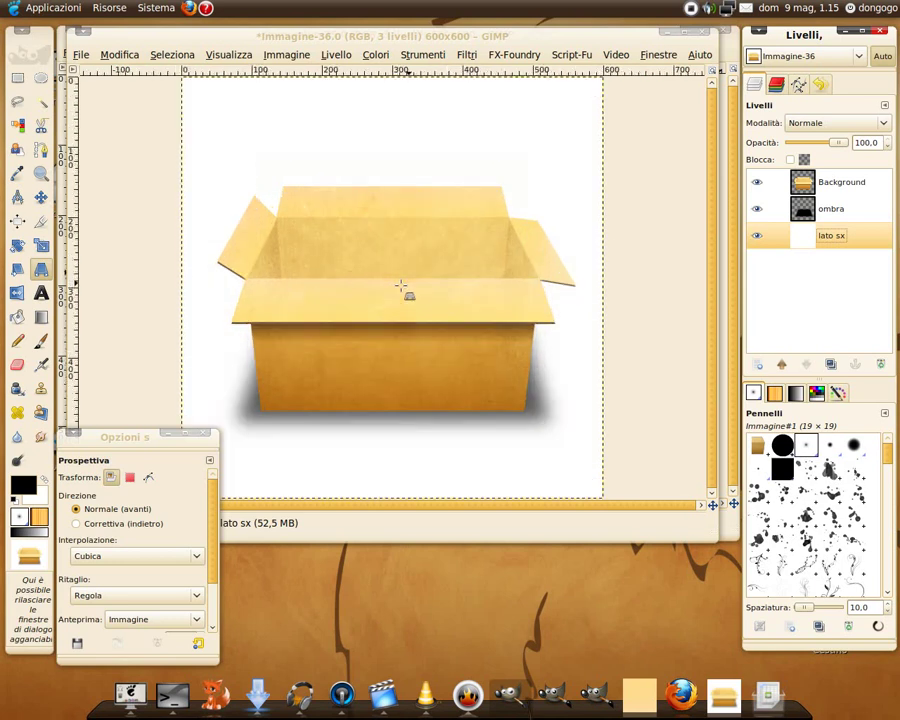